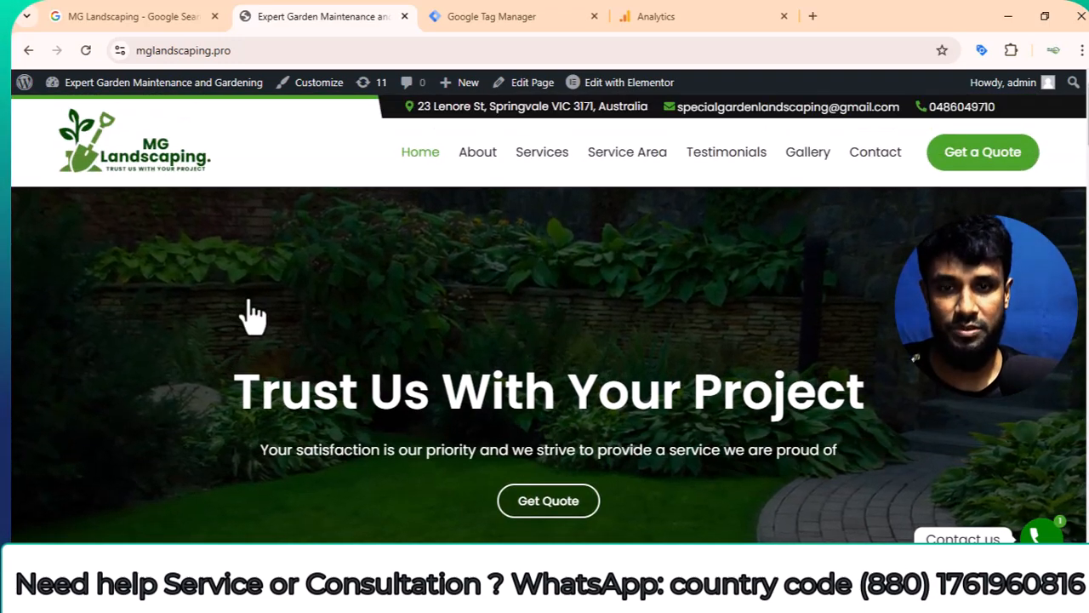
Search the web for YouTube in a new browser tab and open the site from the results.
click(499, 20)
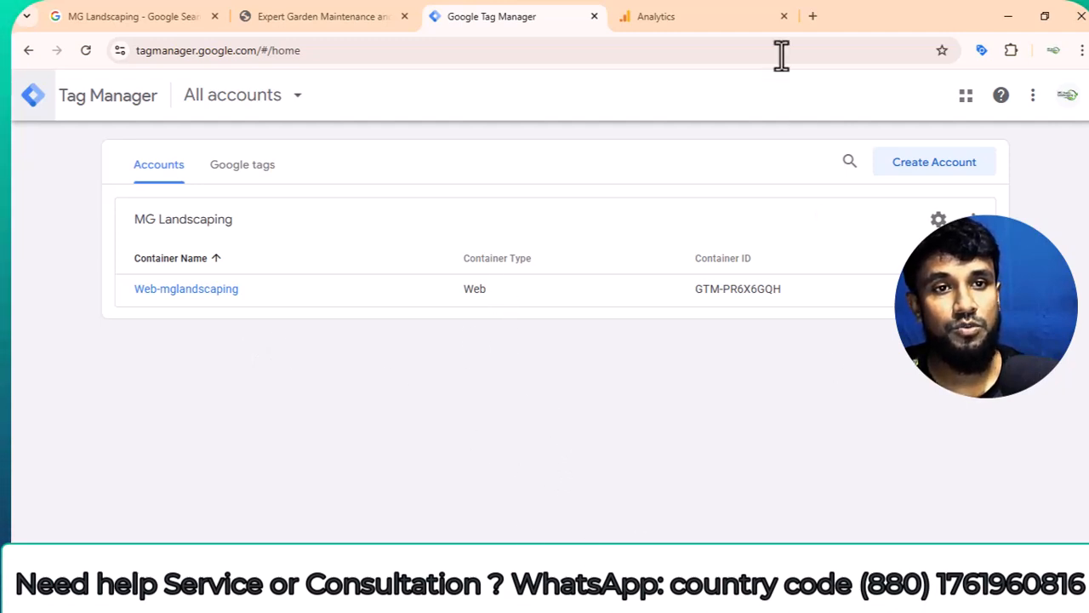
click(813, 16)
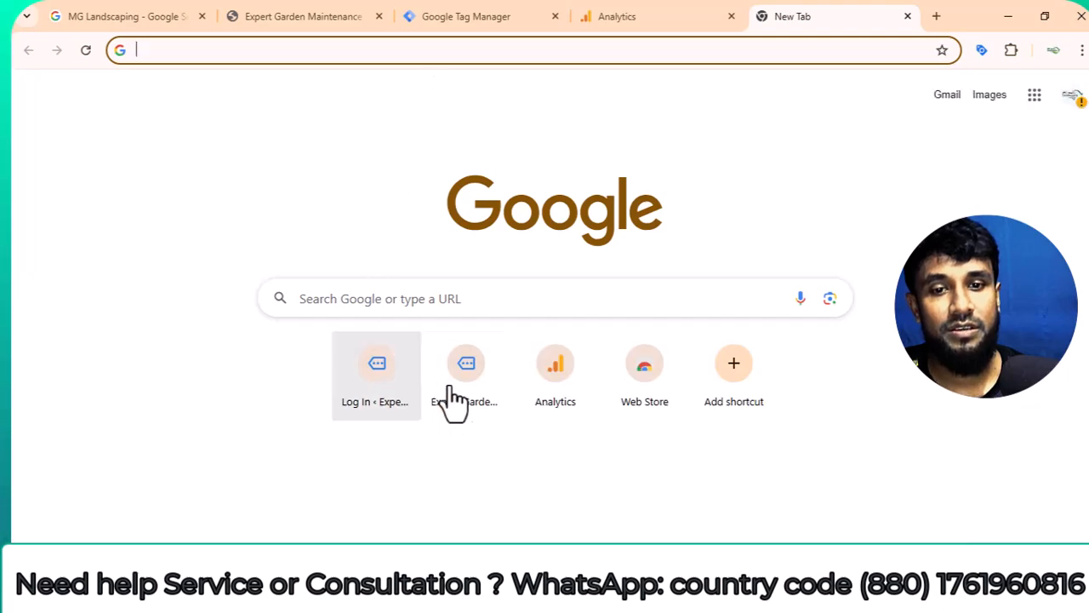
click(243, 51)
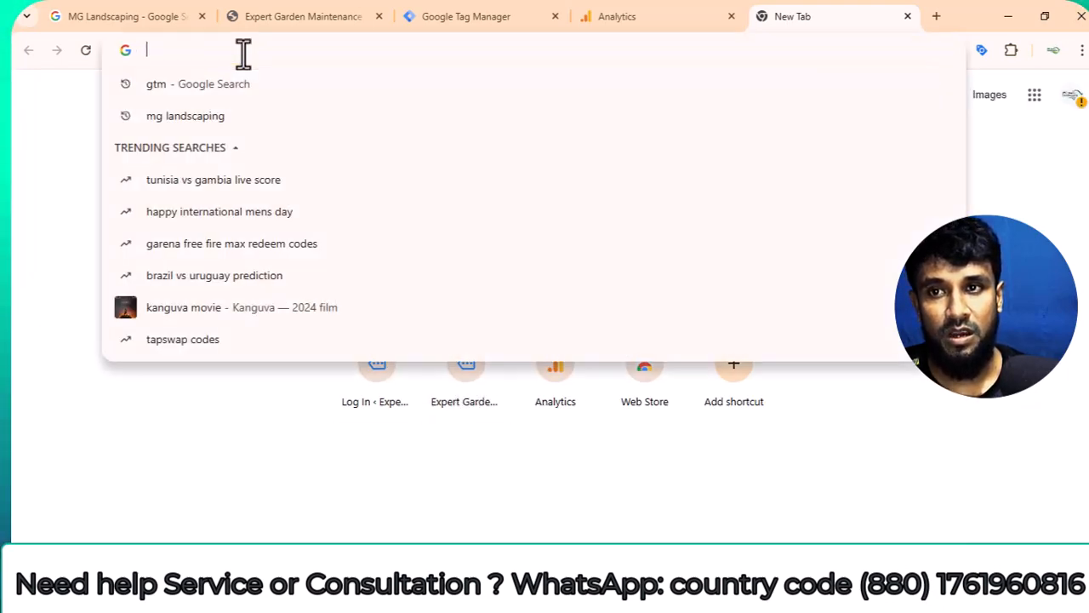
text(you)
key(Return)
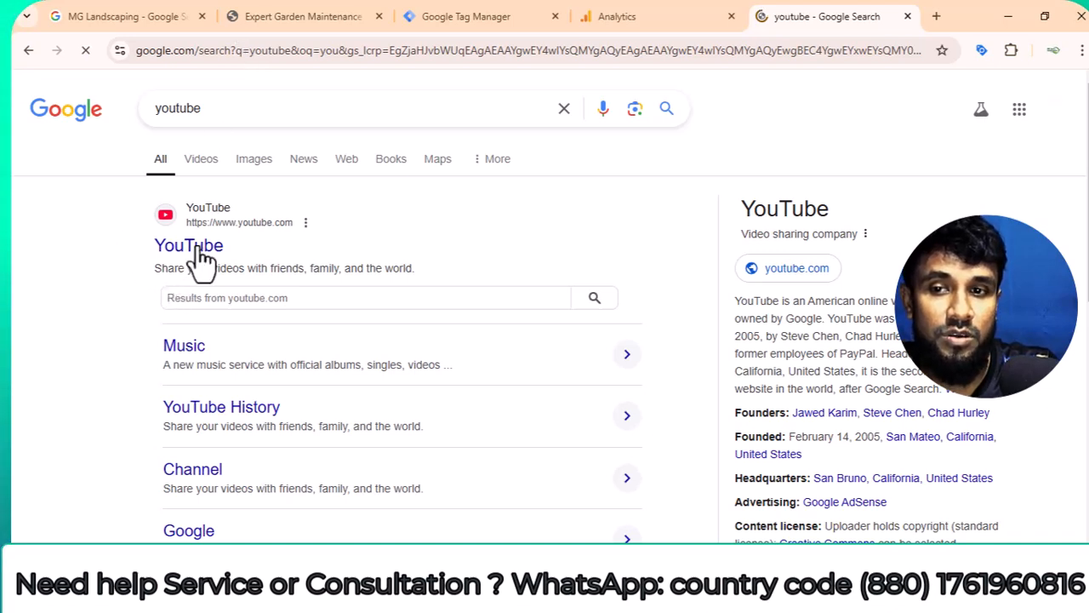
click(189, 246)
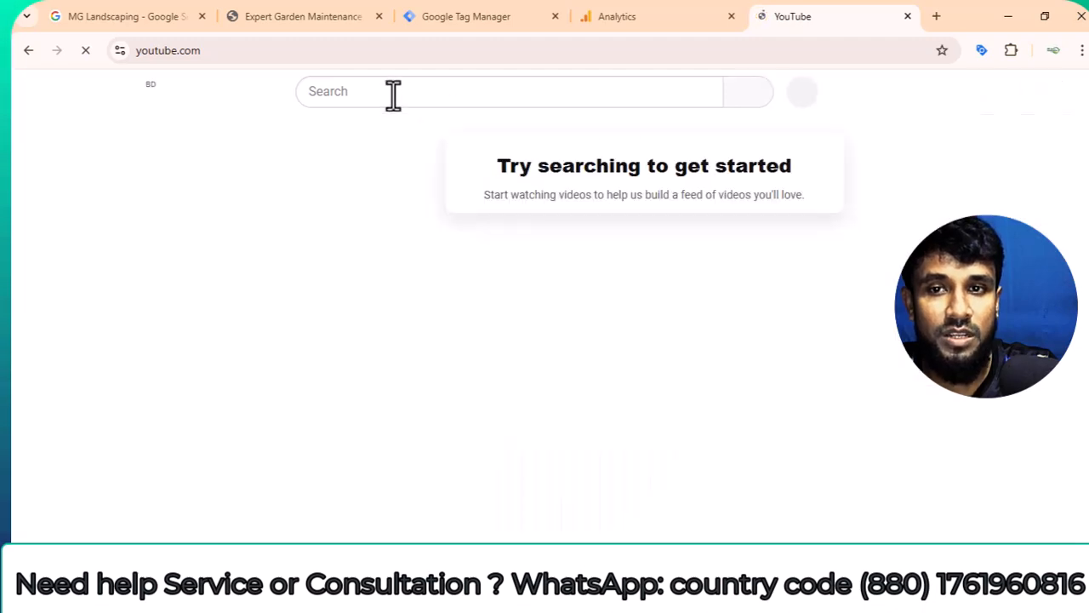
Search YouTube for the creator's name plus "top rated digtal marketing", allowing the site's notifications along the way.
click(393, 95)
text(ami)
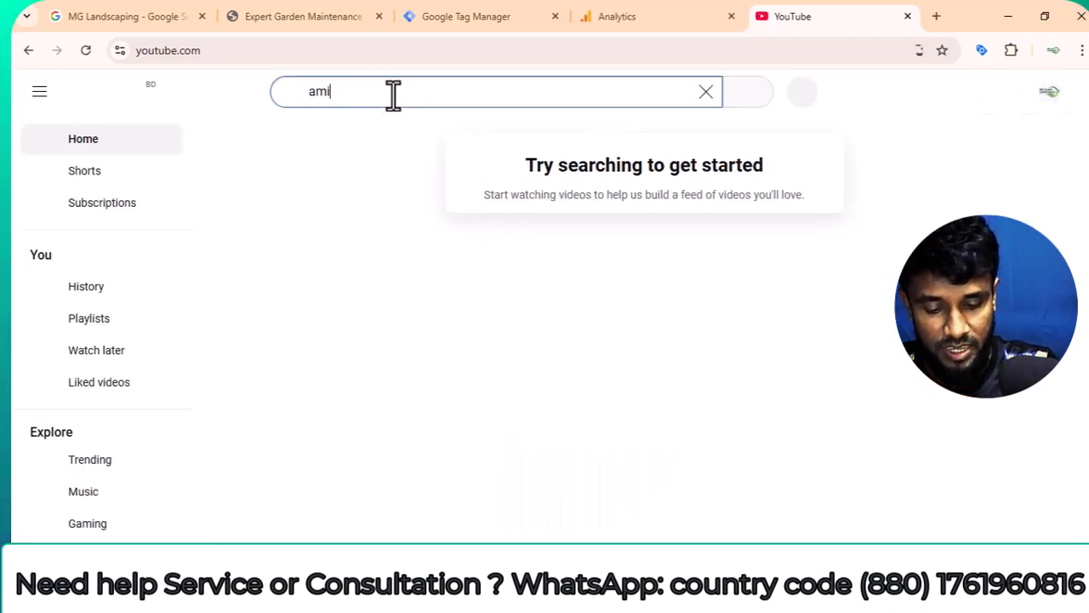
text(n top rated)
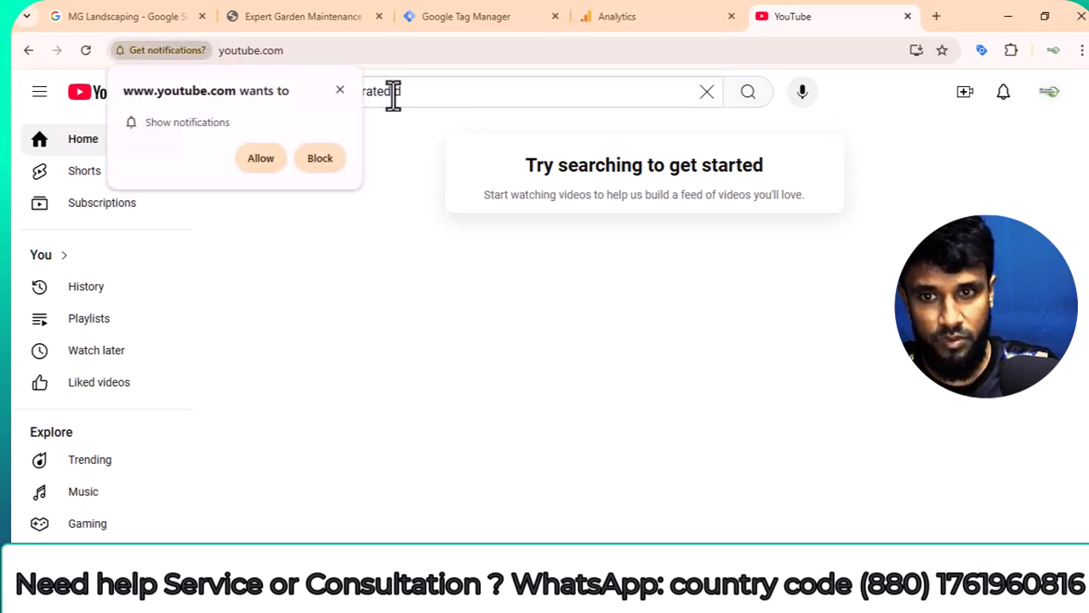
click(260, 158)
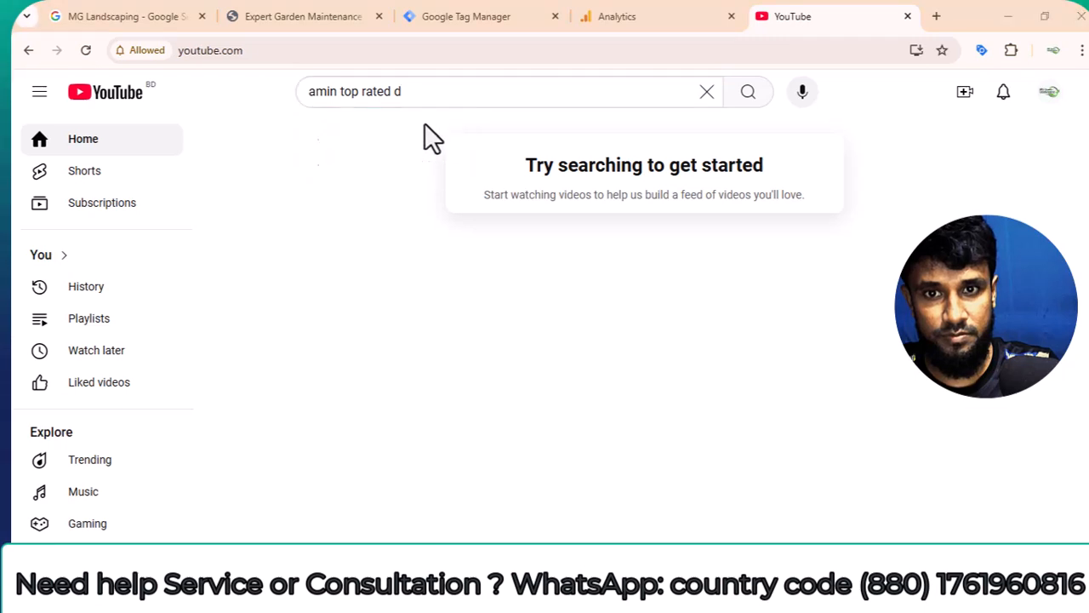
click(417, 91)
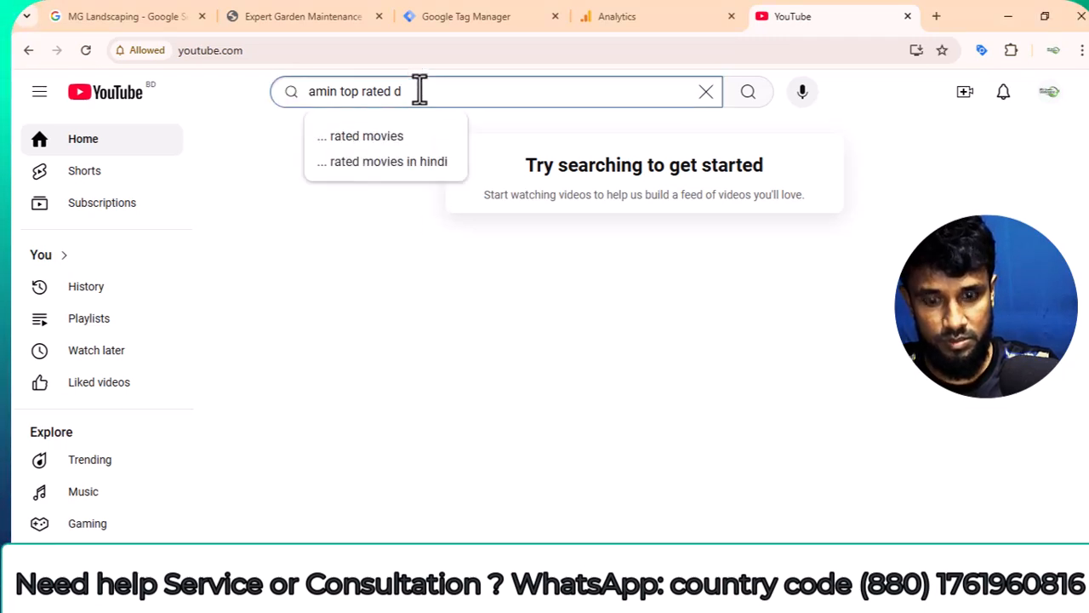
text(igital ma)
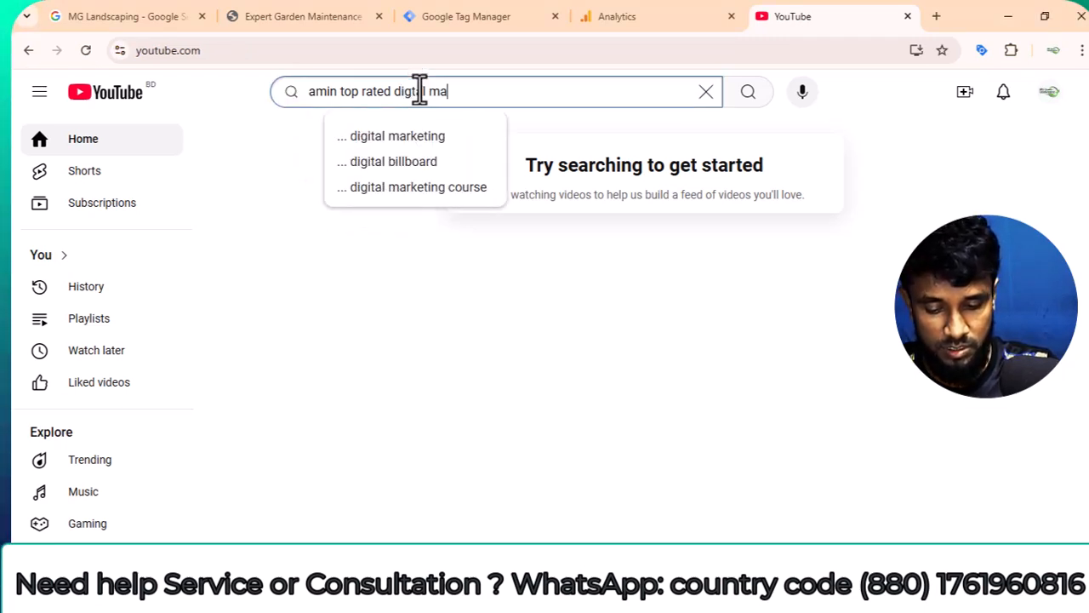
text(rketing)
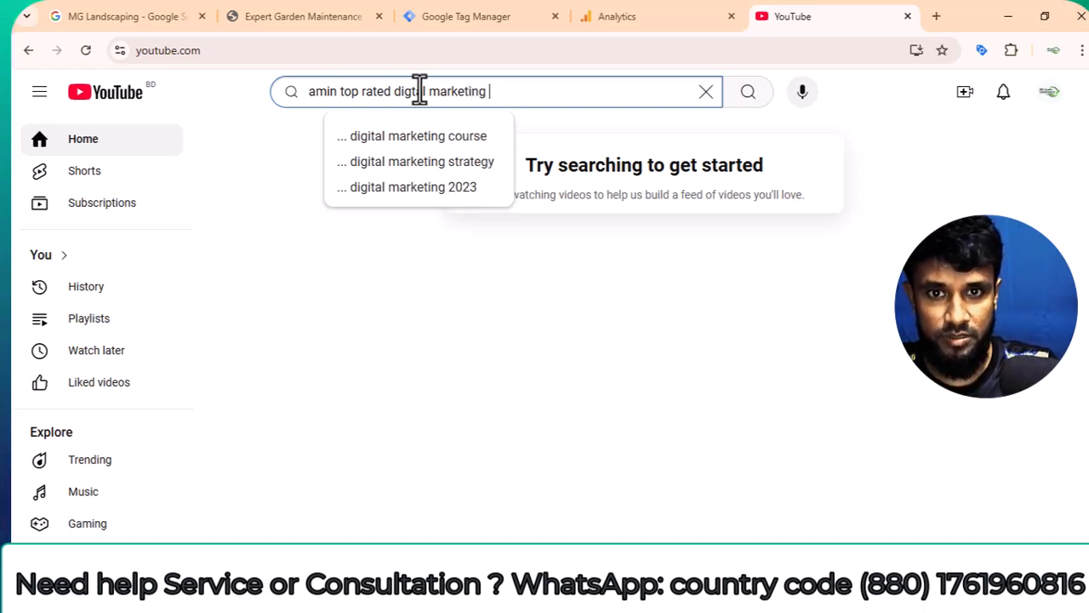
key(Return)
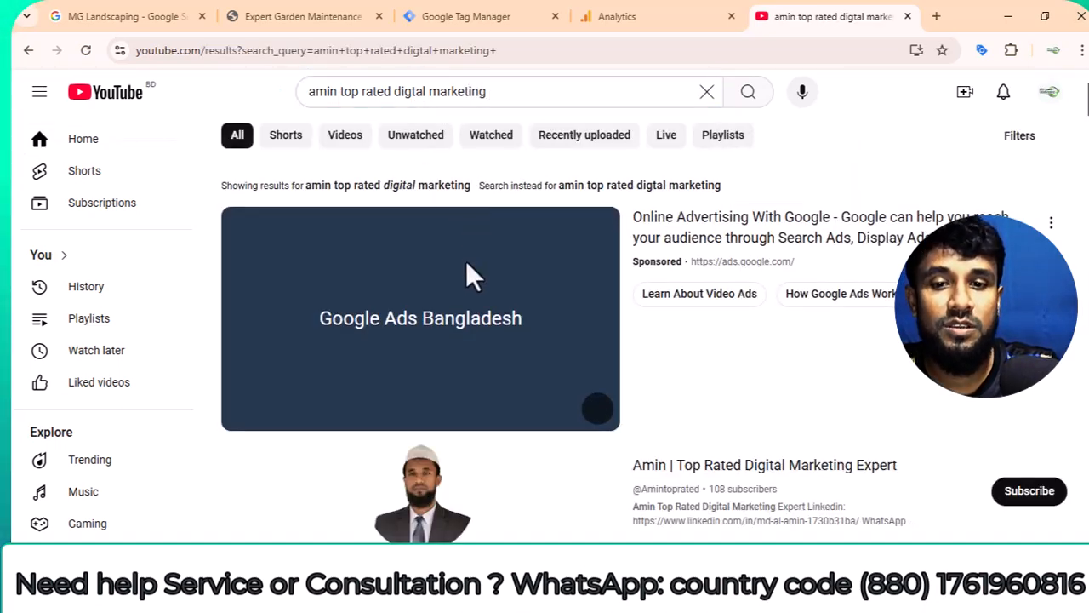
Open the Top Rated Digital Marketing Expert channel from the search results and display its list of videos.
click(429, 495)
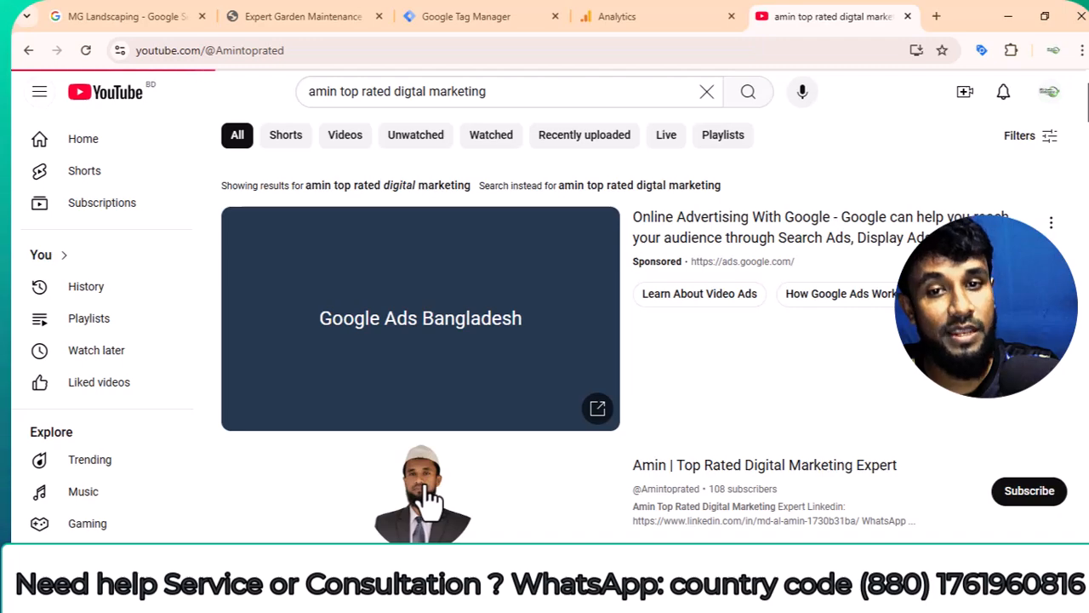
scroll(493, 391, down, 3)
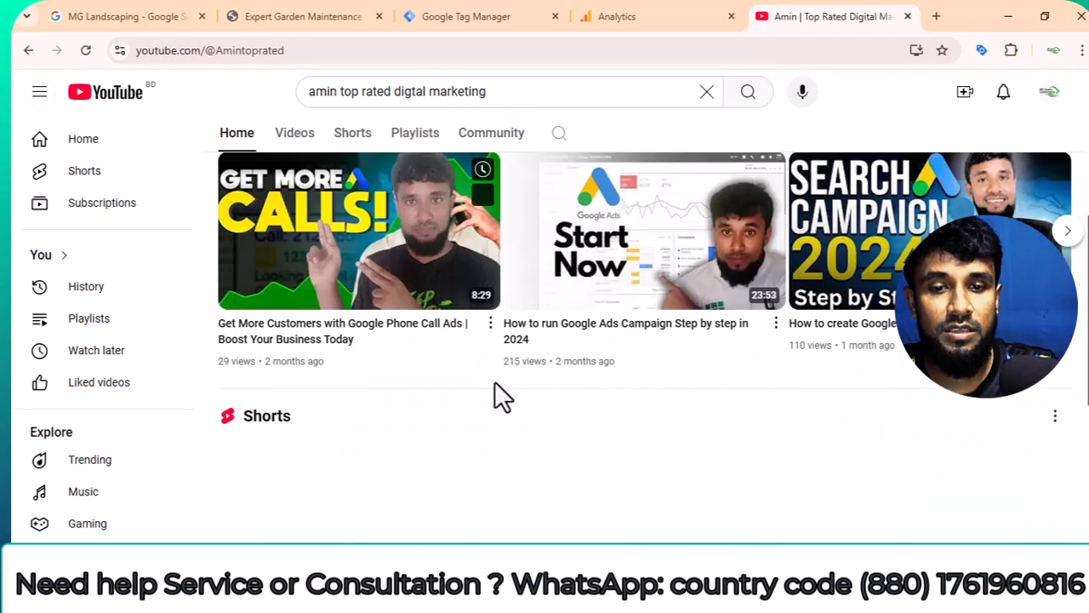
scroll(492, 388, up, 3)
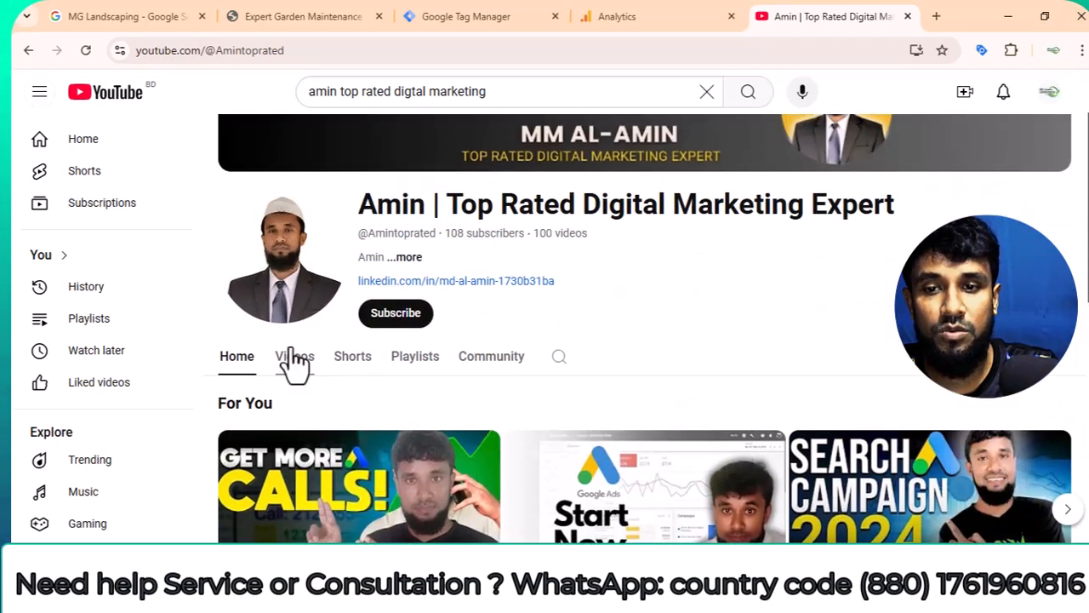
click(294, 358)
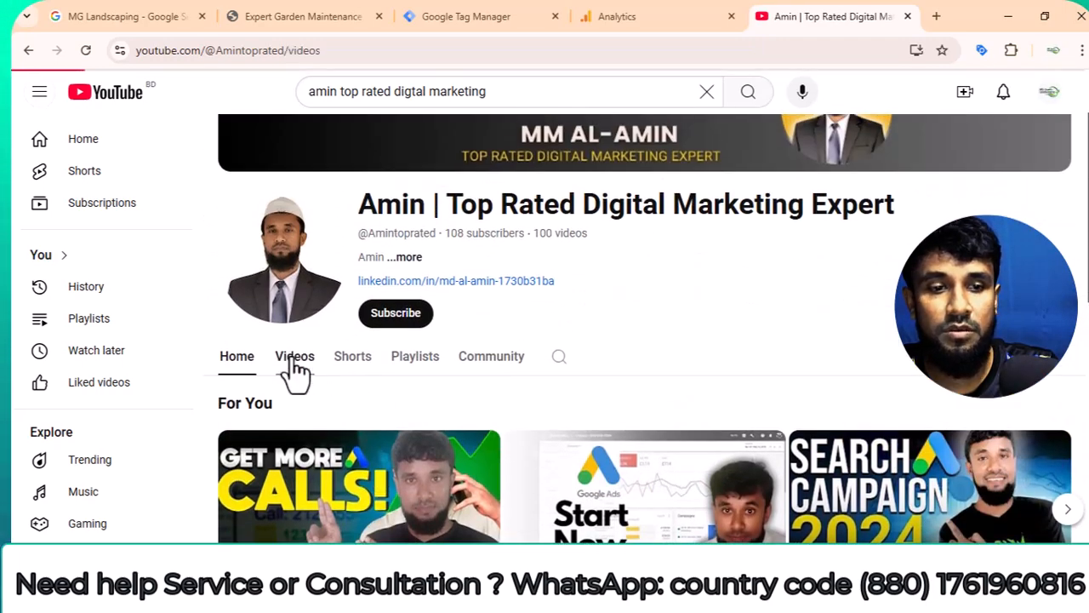
Look through the channel's uploaded videos on e-commerce conversion tracking, local SEO, YouTube Ads and Google Ads.
scroll(616, 407, down, 15)
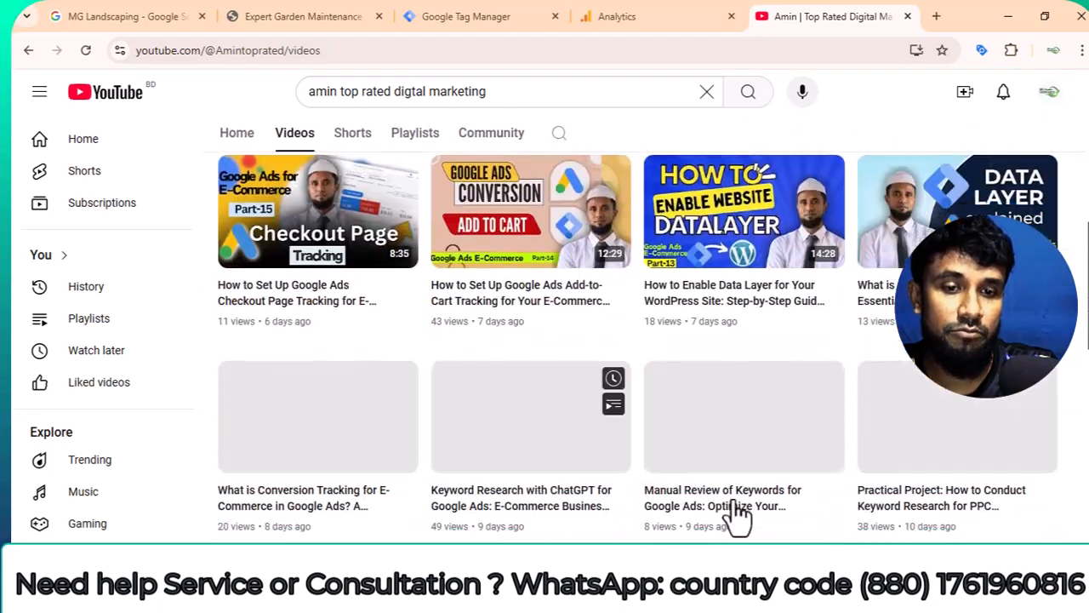
scroll(724, 493, down, 2)
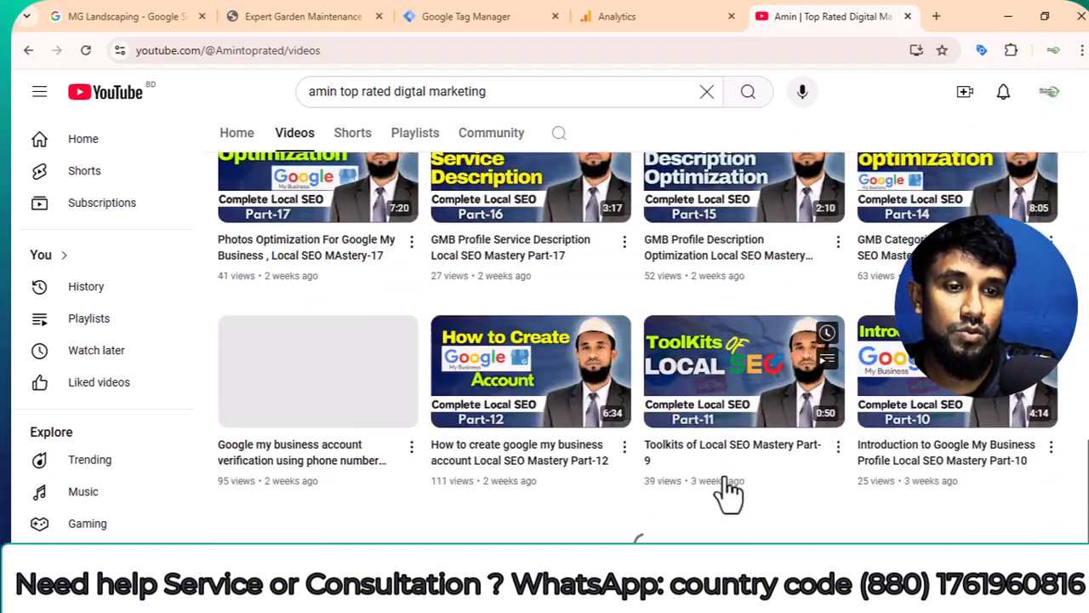
scroll(553, 413, up, 2)
scroll(553, 400, down, 12)
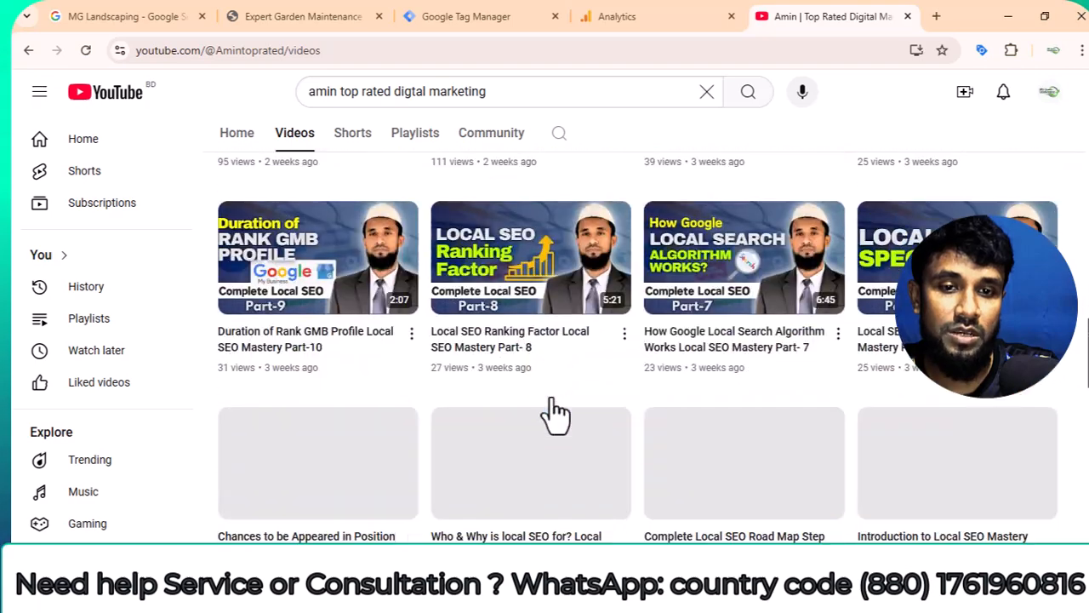
scroll(564, 426, down, 9)
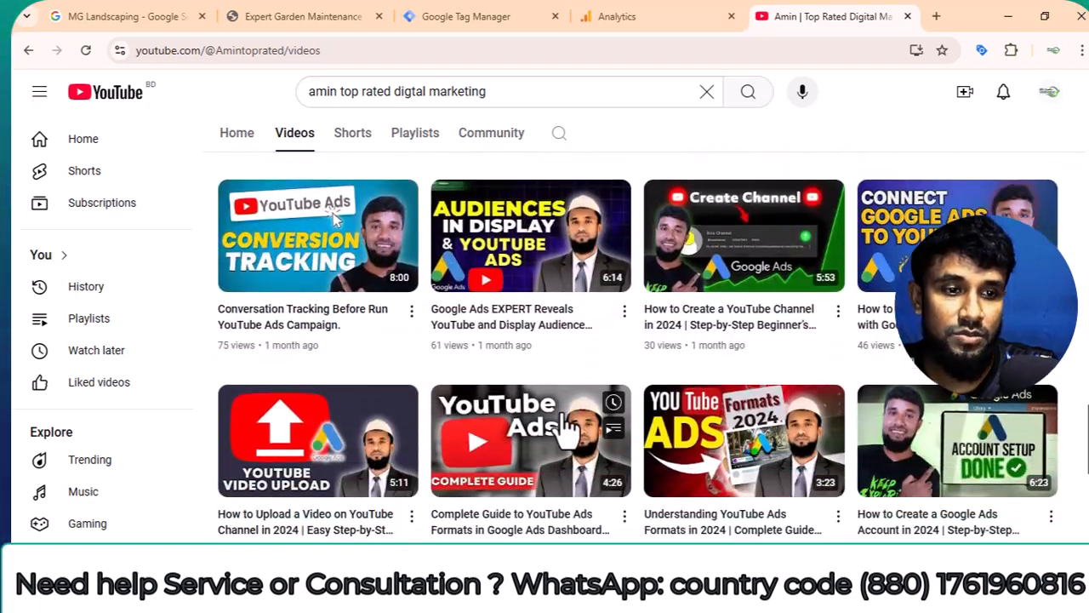
scroll(581, 434, down, 4)
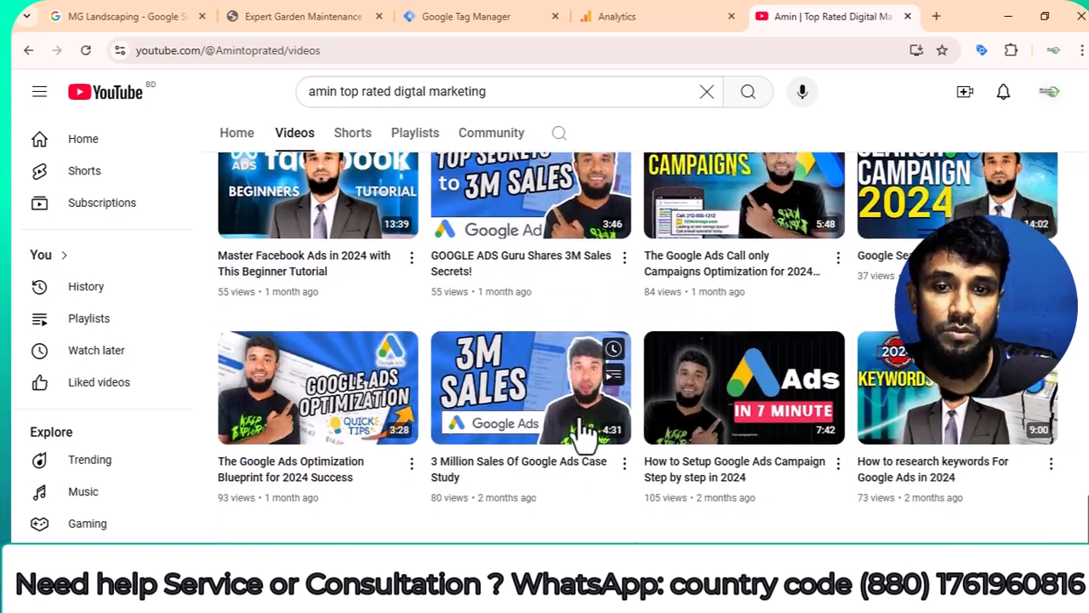
scroll(582, 434, down, 4)
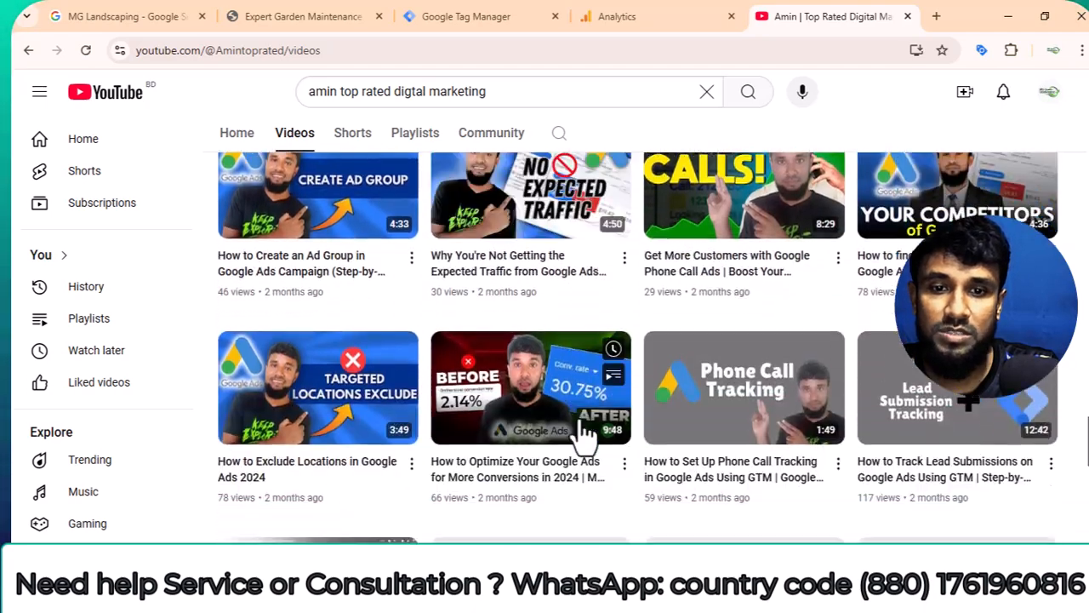
scroll(584, 434, up, 2)
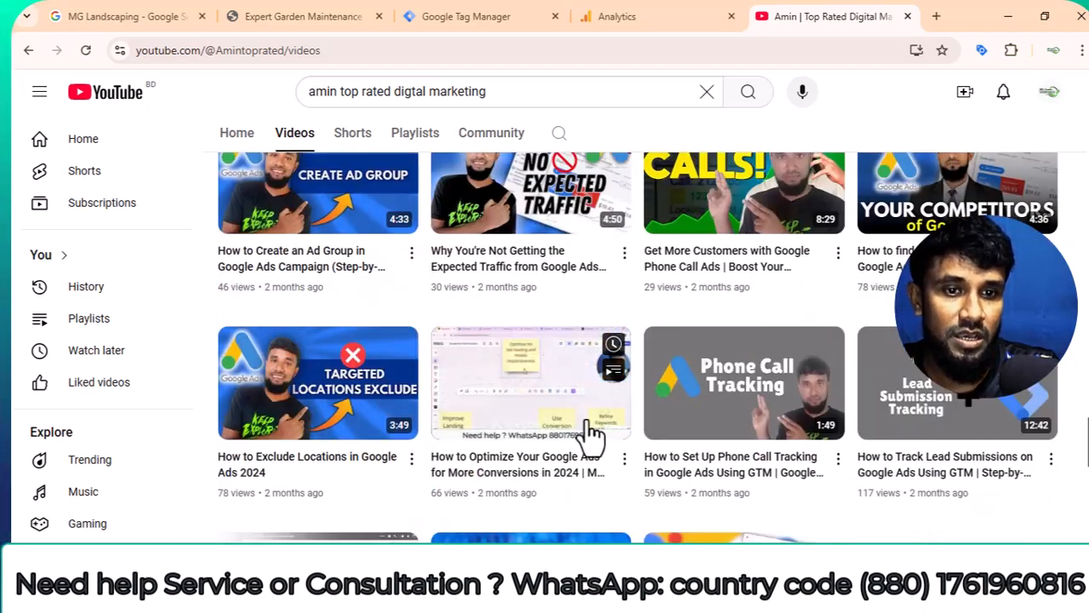
scroll(584, 435, down, 3)
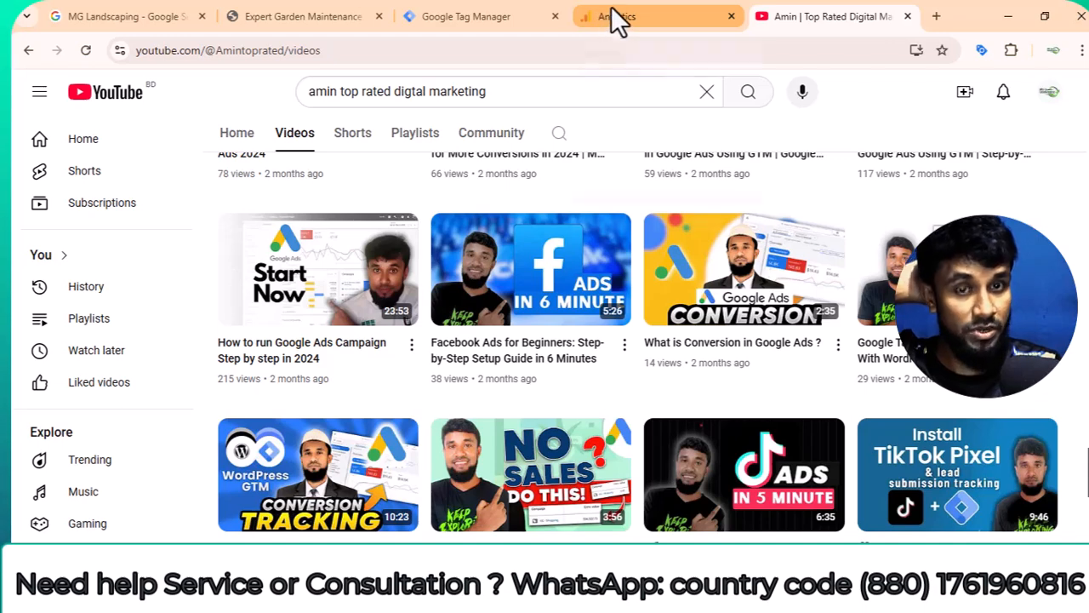
Switch to Google Analytics, reload it from the base address analytics.google.com and start the measurement setup.
click(673, 17)
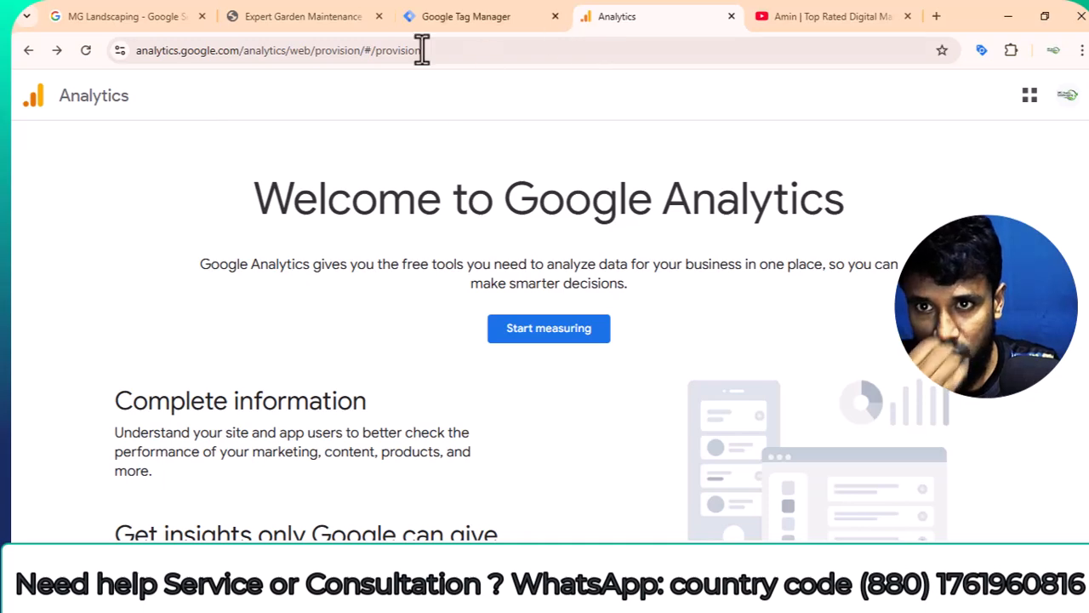
drag(239, 51, 790, 80)
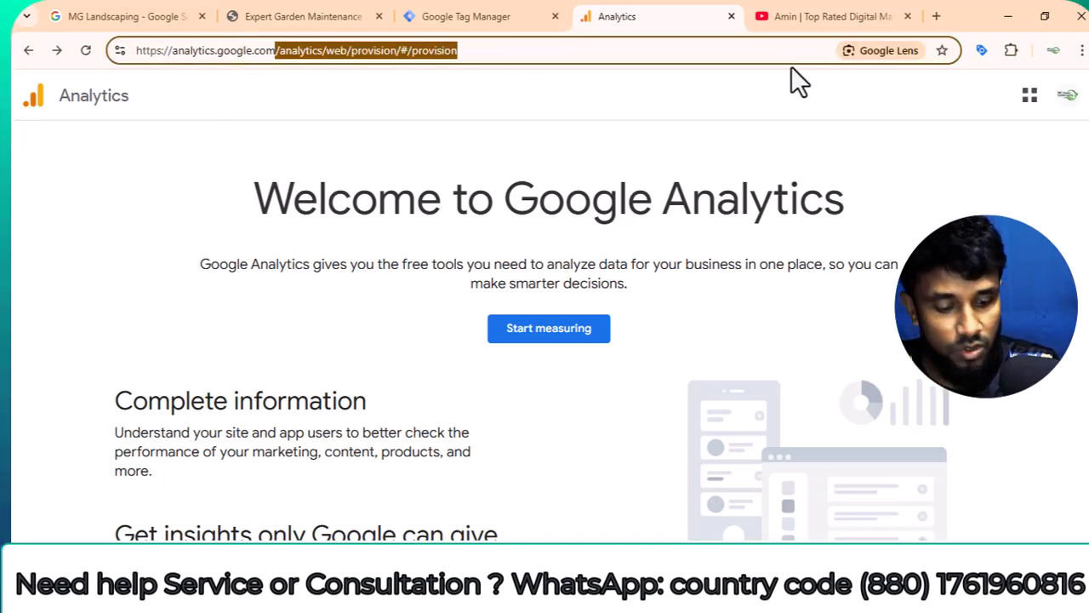
key(BackSpace)
key(Return)
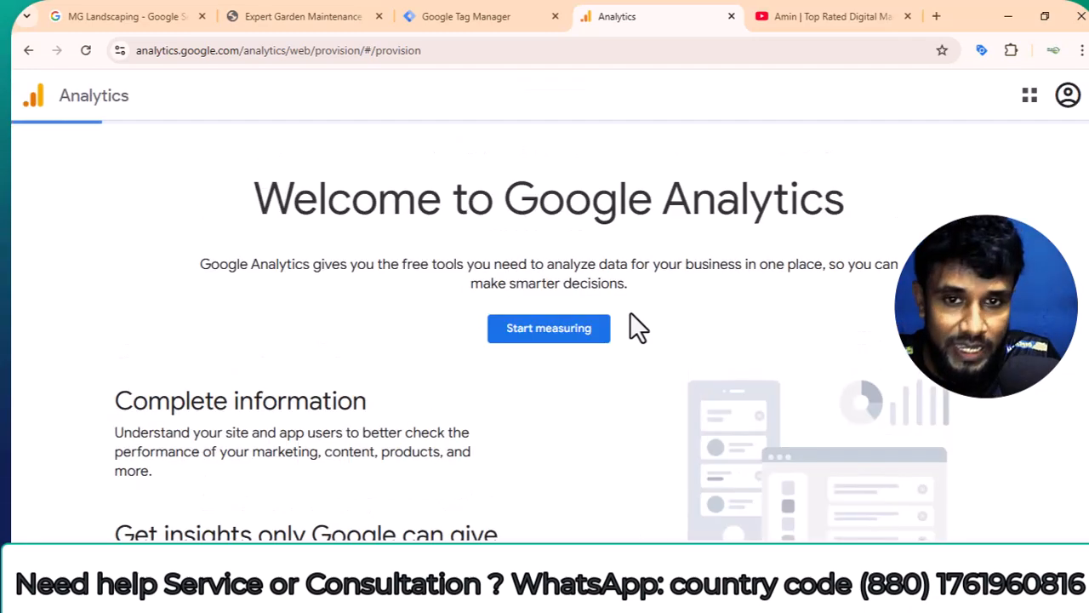
click(588, 345)
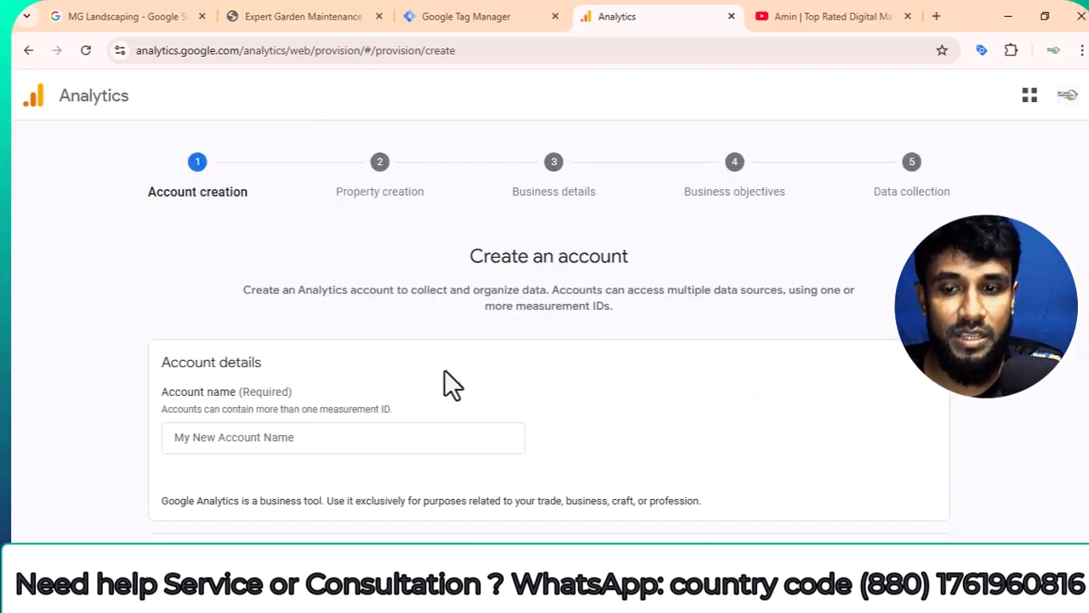
Name the Analytics account "Mg landscaping", enable Google products & services data sharing and continue to property creation.
scroll(451, 383, down, 1)
click(369, 360)
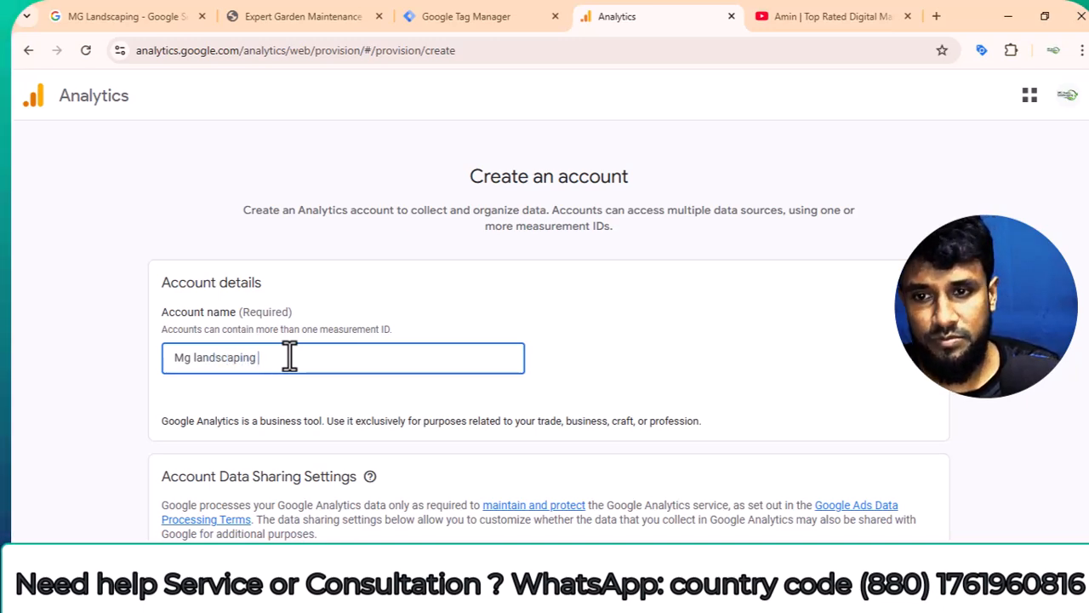
scroll(344, 375, down, 3)
click(177, 354)
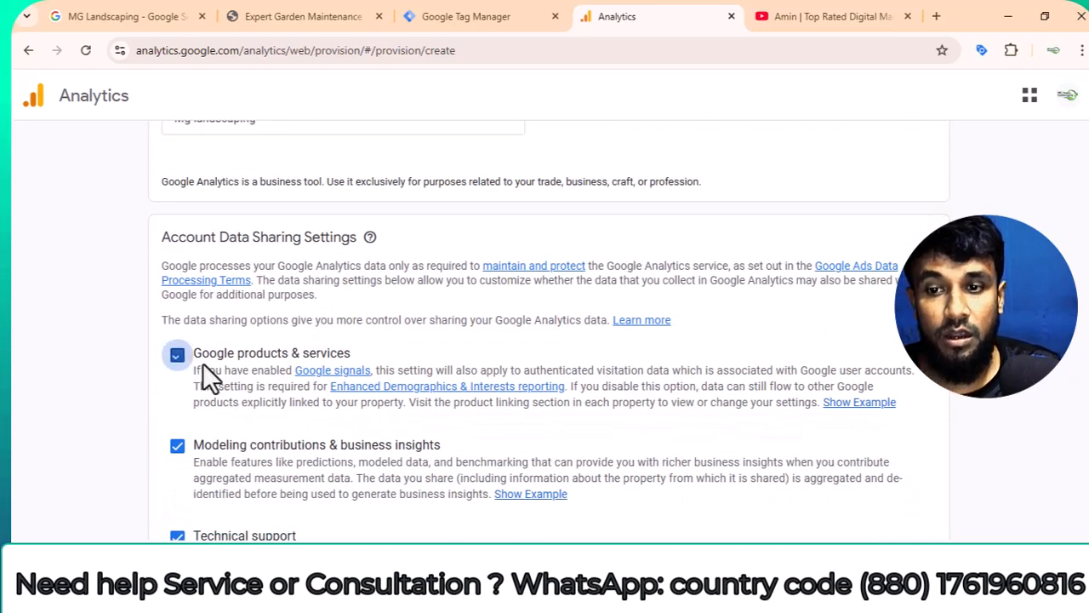
scroll(256, 383, down, 4)
click(199, 505)
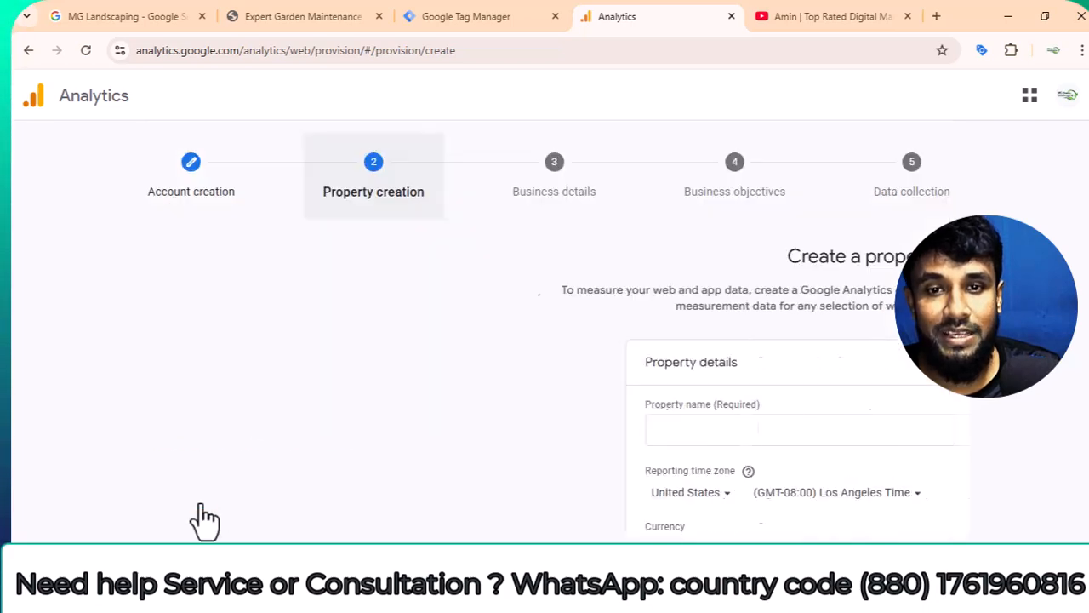
Name the new Analytics property "Mg Landscaping".
scroll(389, 431, down, 1)
click(380, 351)
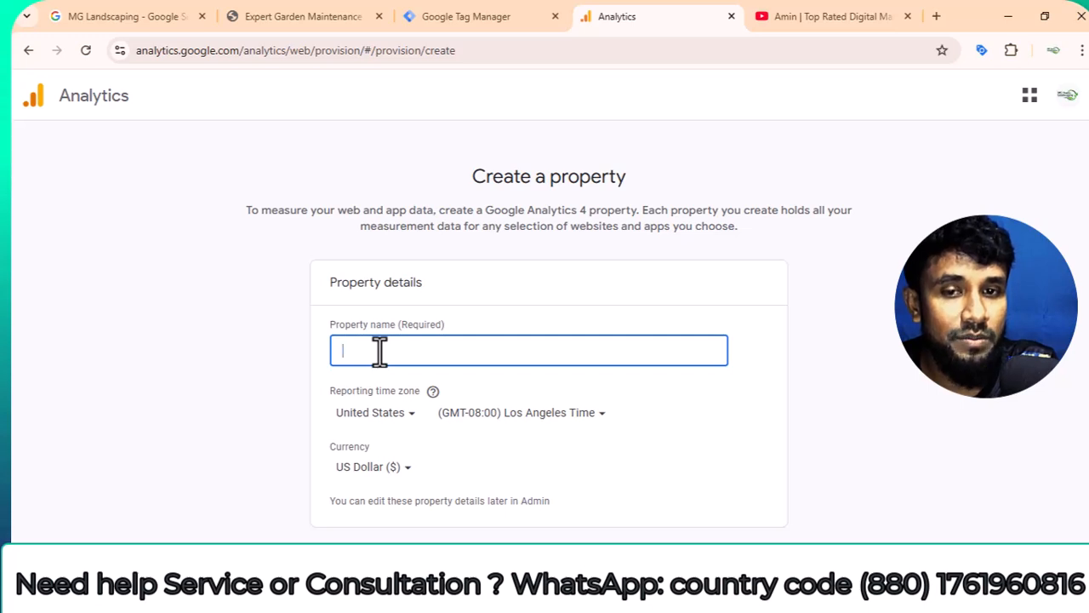
text(Mg Landscaping)
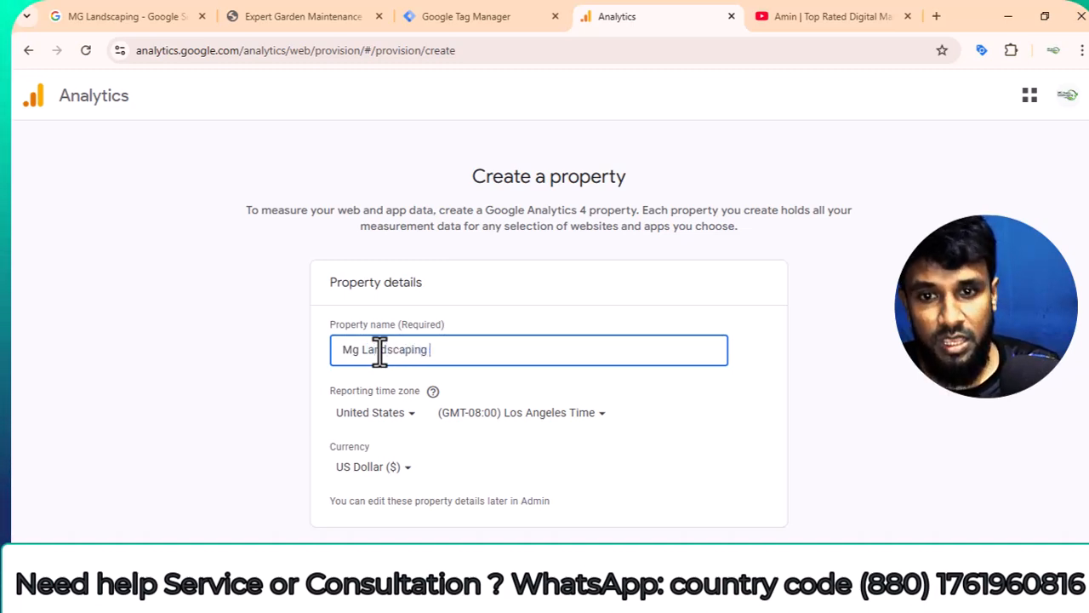
Set the property's reporting country to Australia and its currency to Australian Dollar ($), and continue to the business details.
click(400, 415)
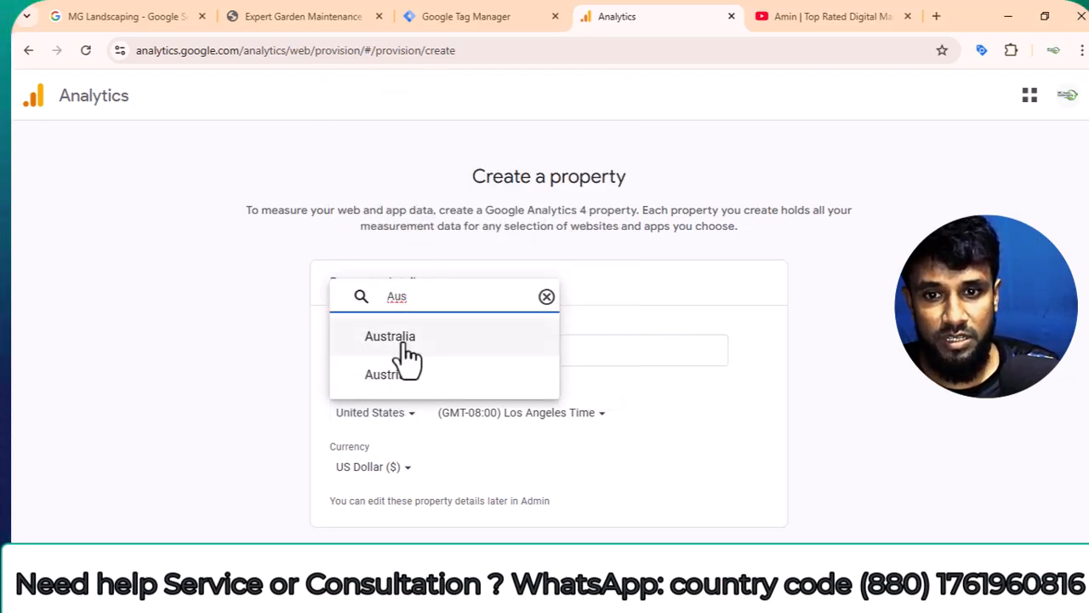
click(398, 341)
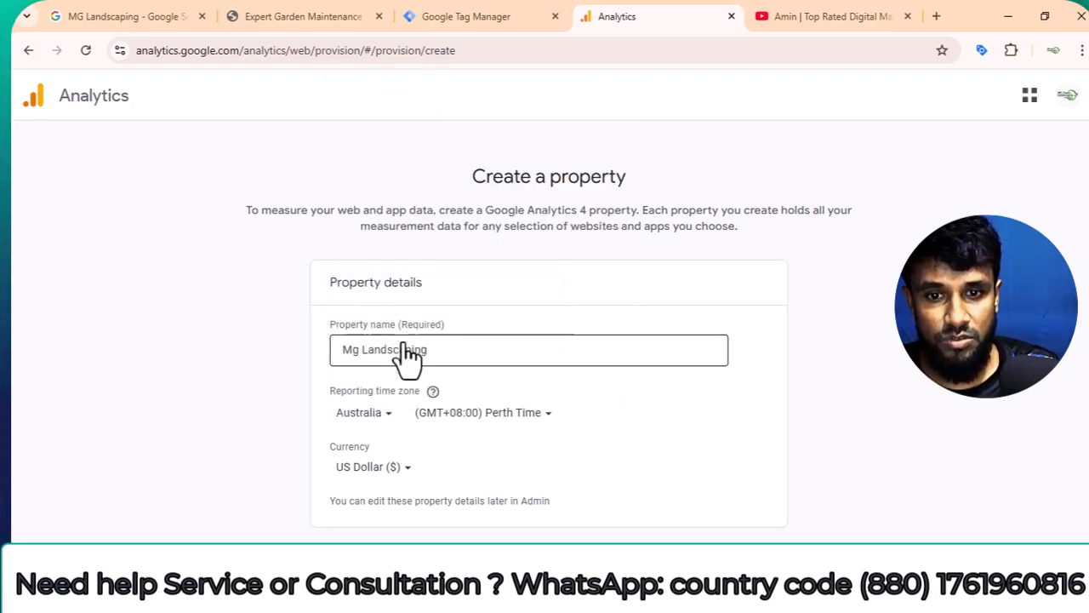
click(409, 468)
text(Aus)
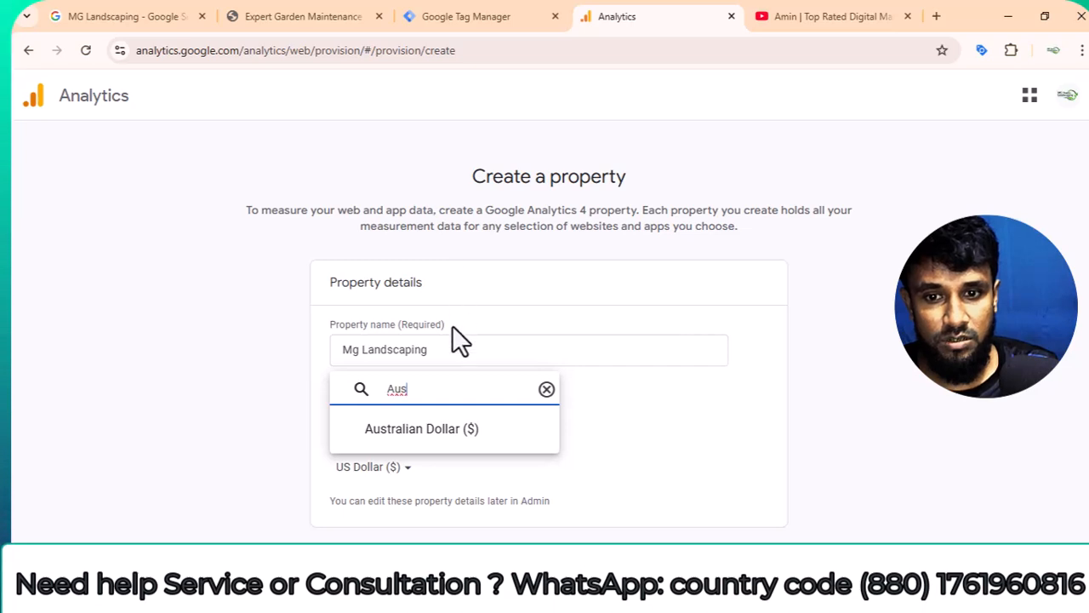
click(456, 438)
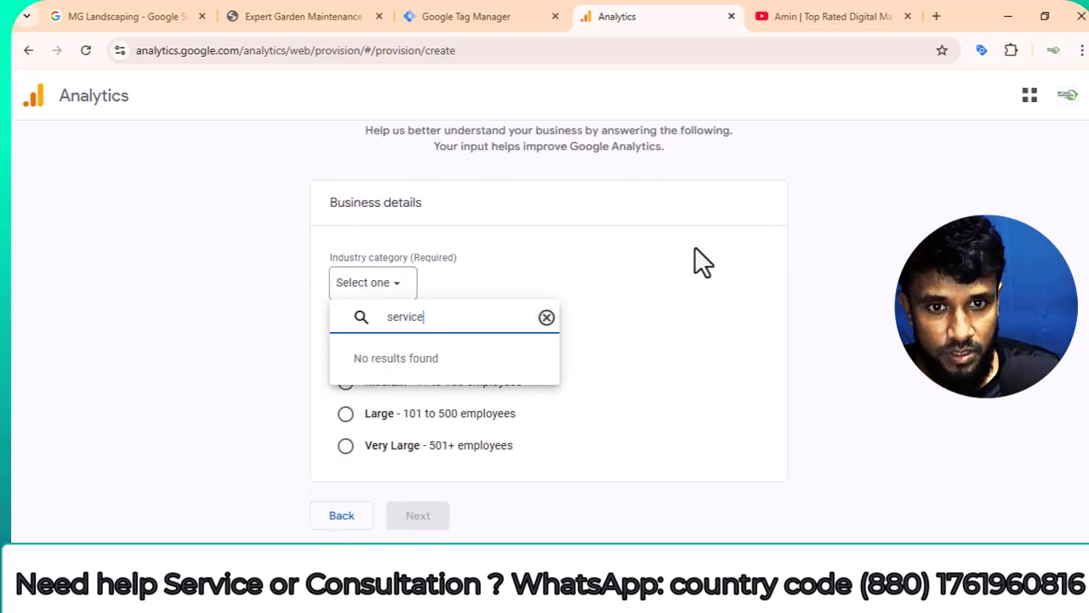
Set the business size to Small (1 to 10 employees) and the industry category to Home & Garden, and continue to the business objectives.
click(397, 346)
scroll(400, 345, down, 1)
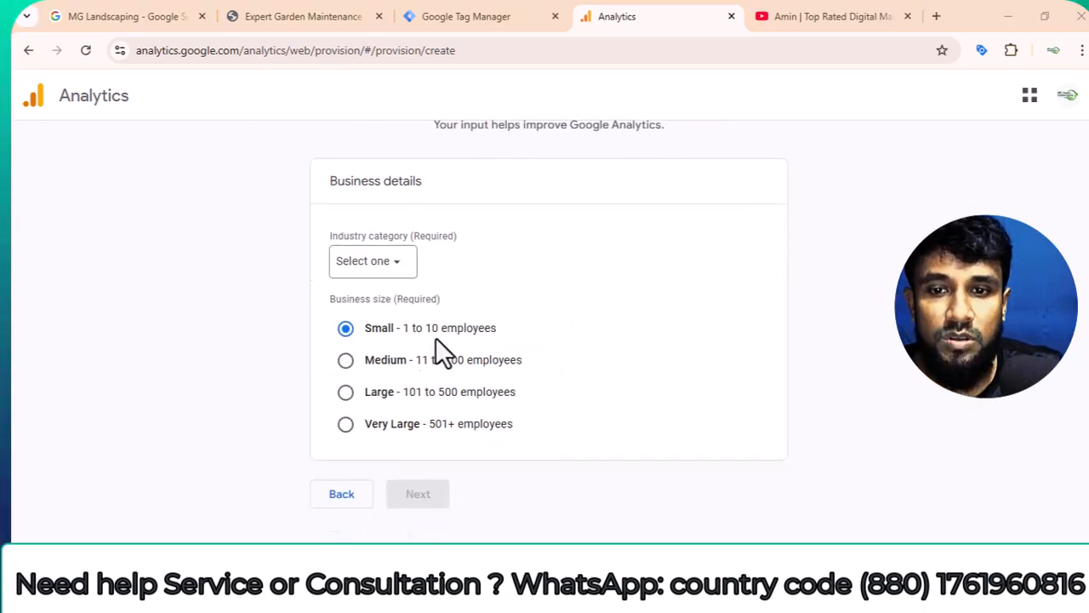
click(349, 271)
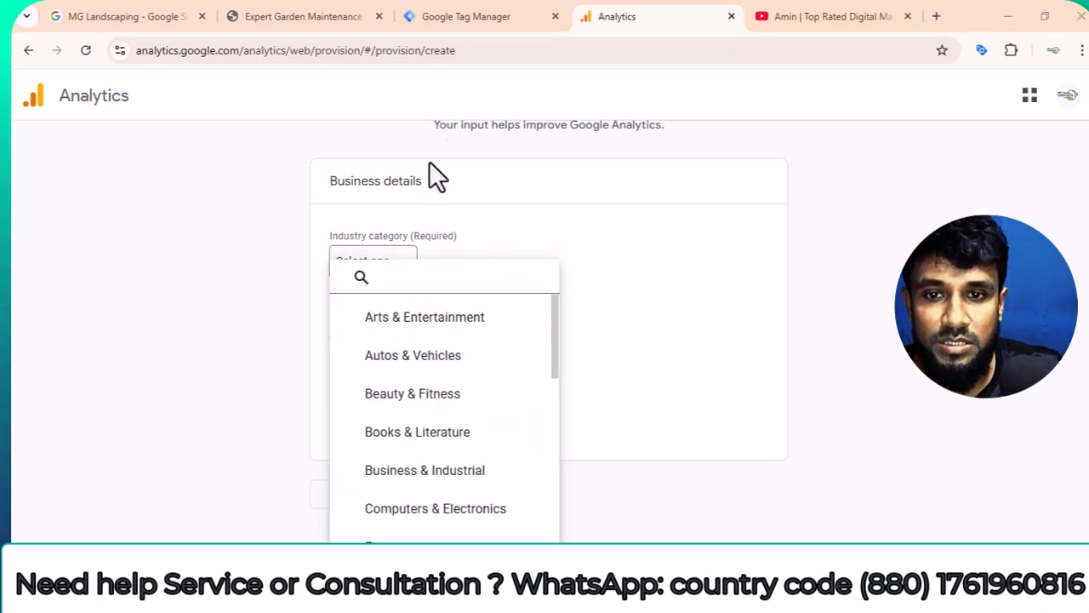
scroll(459, 452, down, 3)
scroll(459, 451, up, 1)
scroll(460, 452, down, 6)
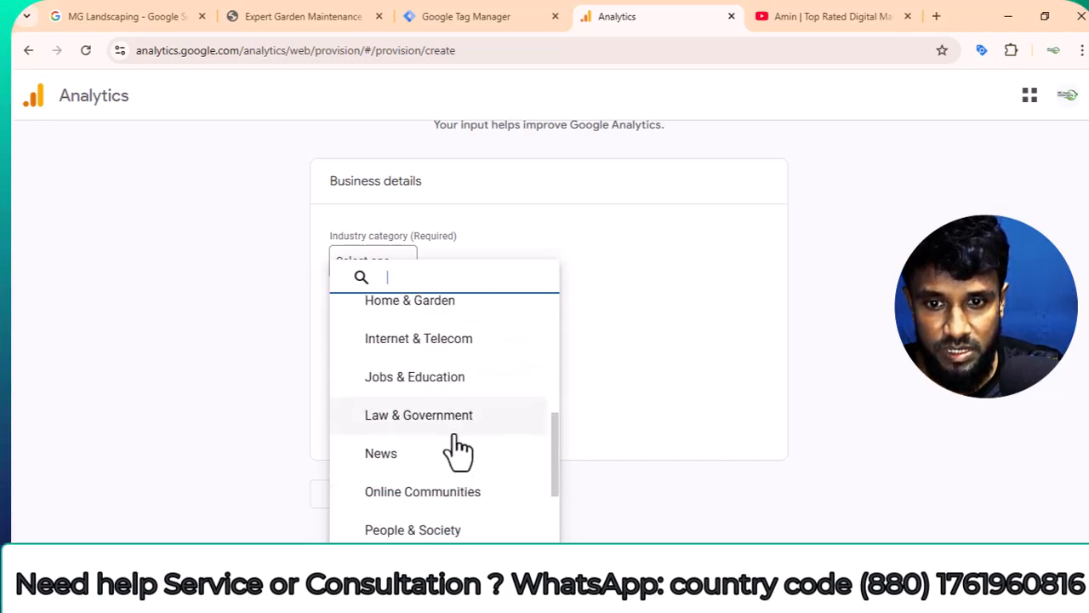
scroll(459, 451, down, 1)
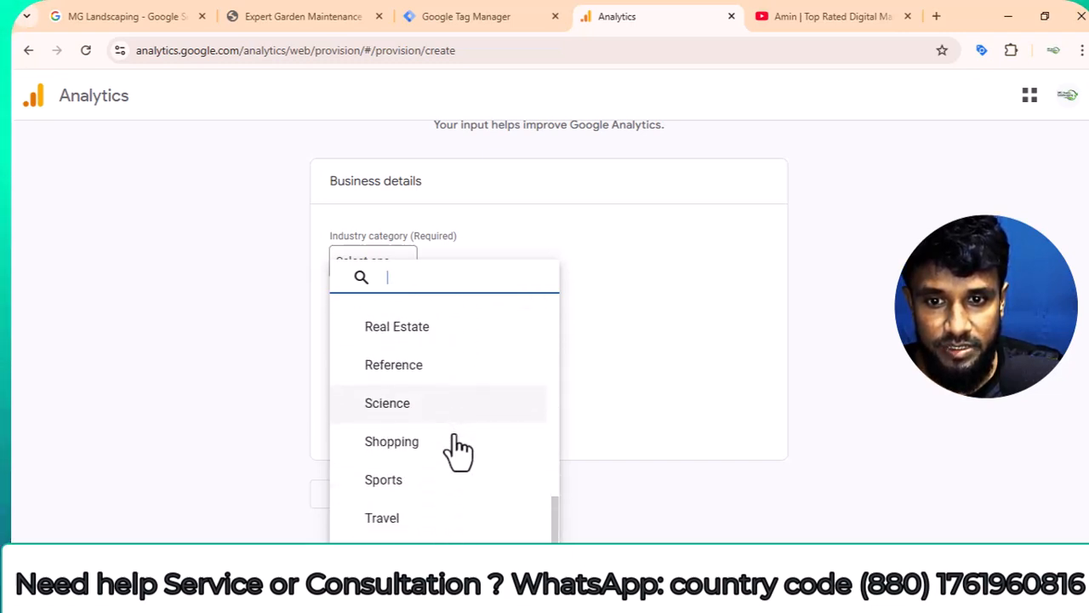
scroll(458, 516, up, 4)
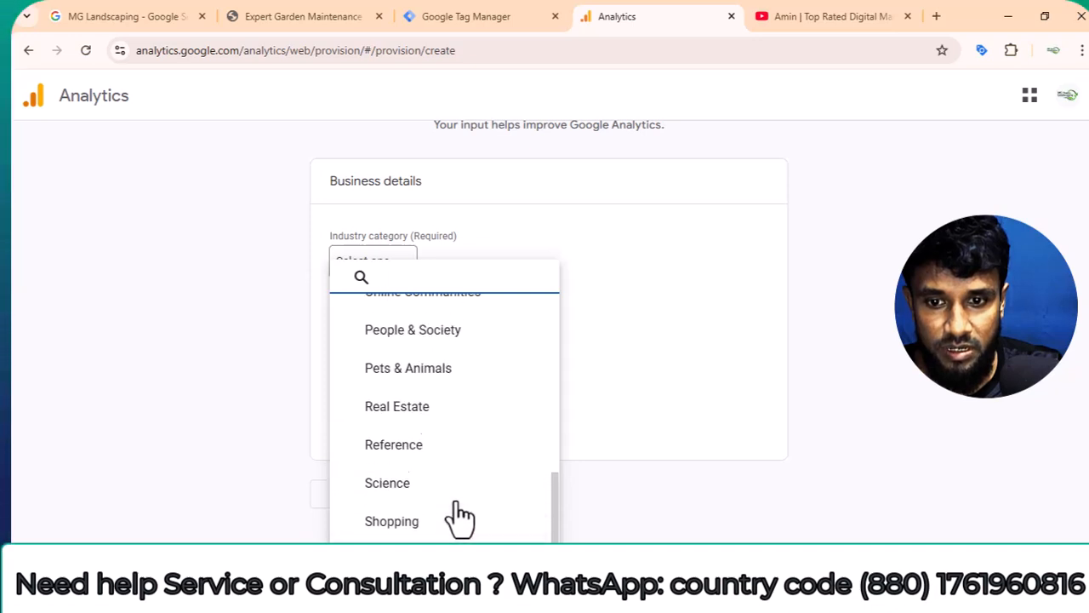
scroll(441, 464, up, 6)
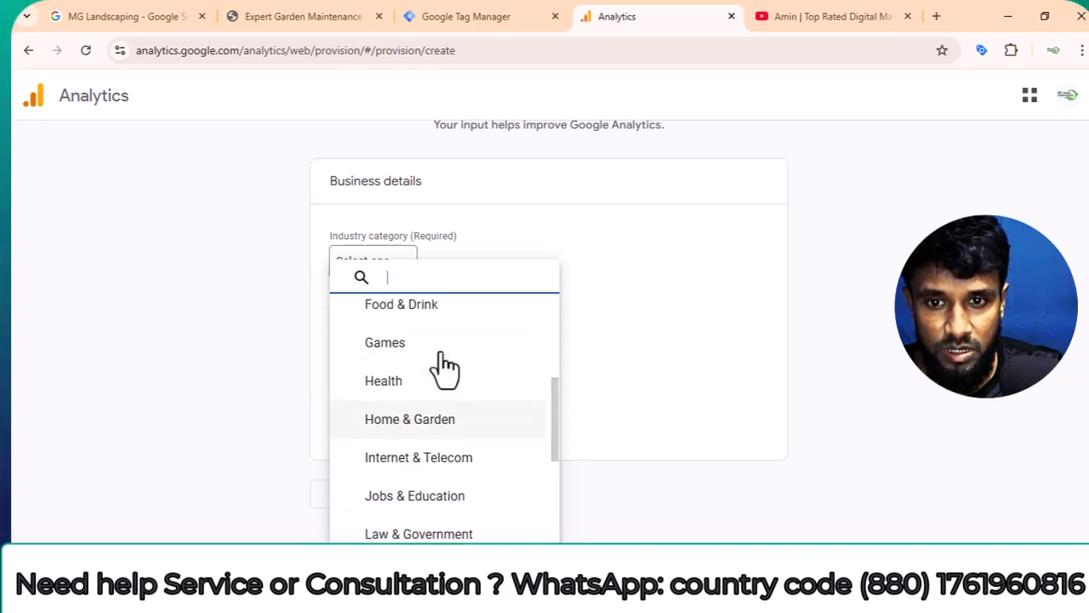
click(448, 421)
click(417, 494)
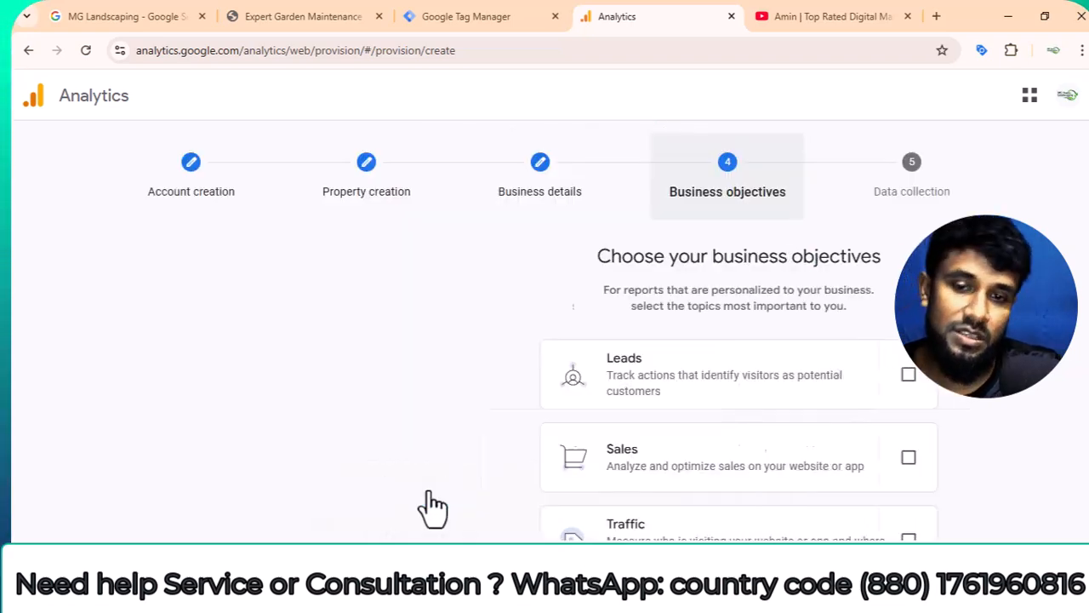
Choose Leads as the business objective and submit the account and property for creation.
scroll(570, 383, down, 1)
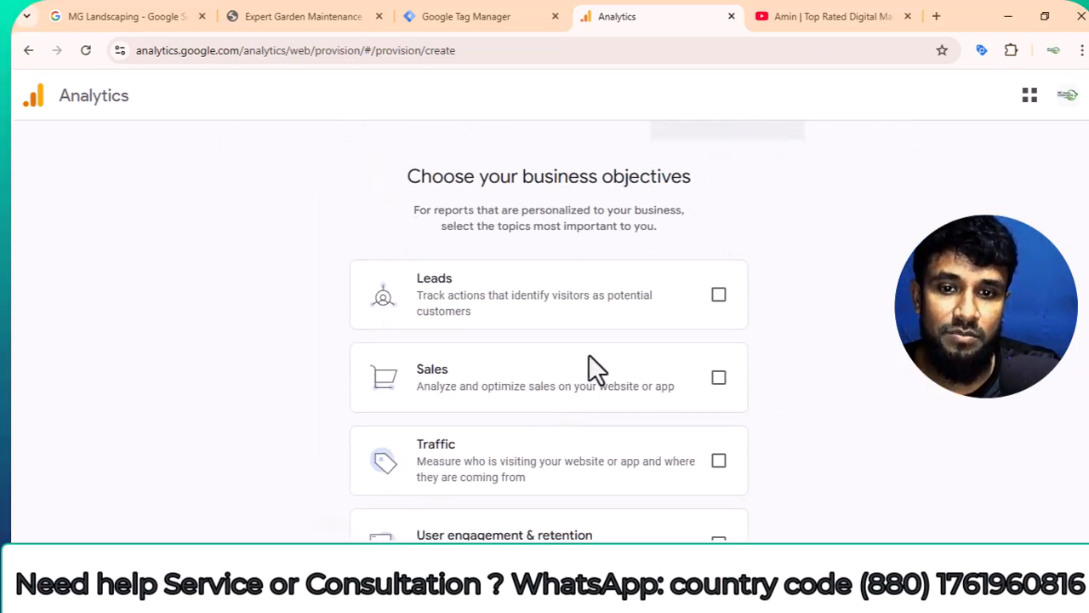
click(718, 296)
scroll(672, 353, down, 2)
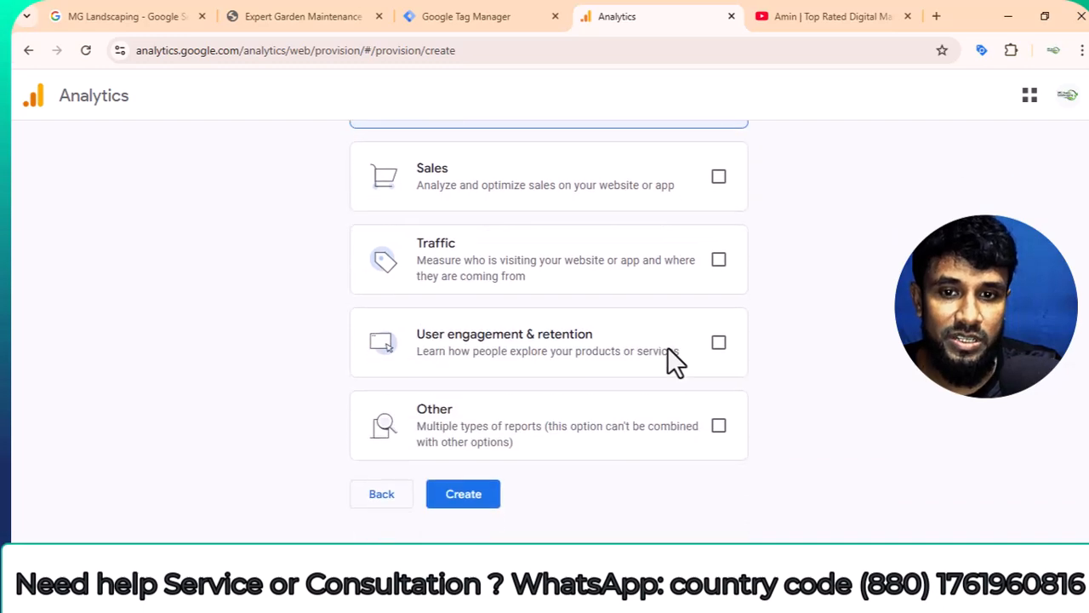
click(466, 495)
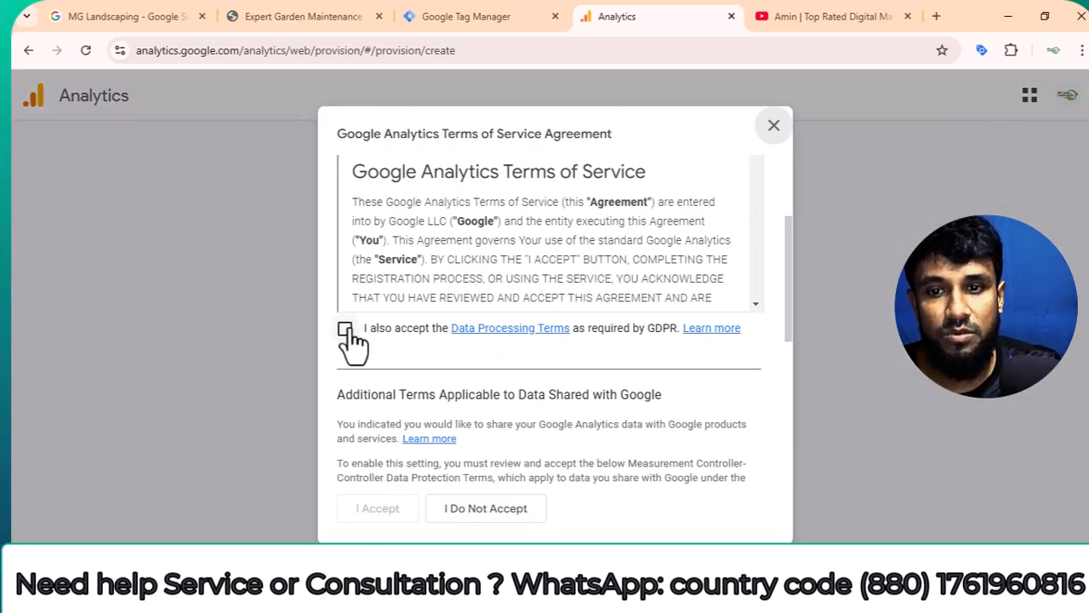
Accept the Google Analytics Terms of Service, including the GDPR Data Processing Terms and the Measurement Controller-Controller Data Protection Terms.
click(347, 329)
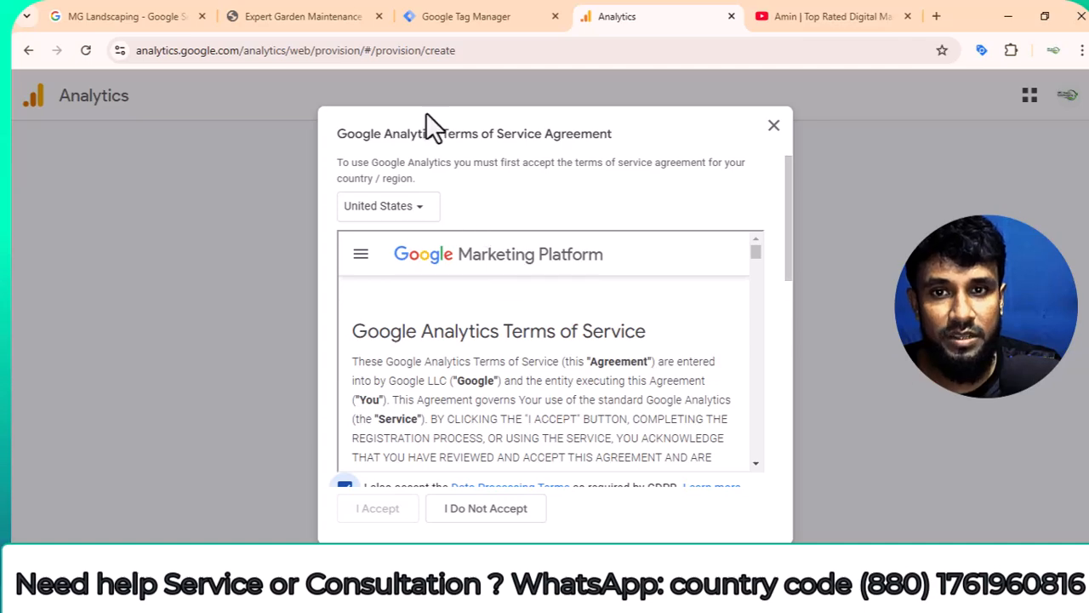
scroll(613, 392, down, 6)
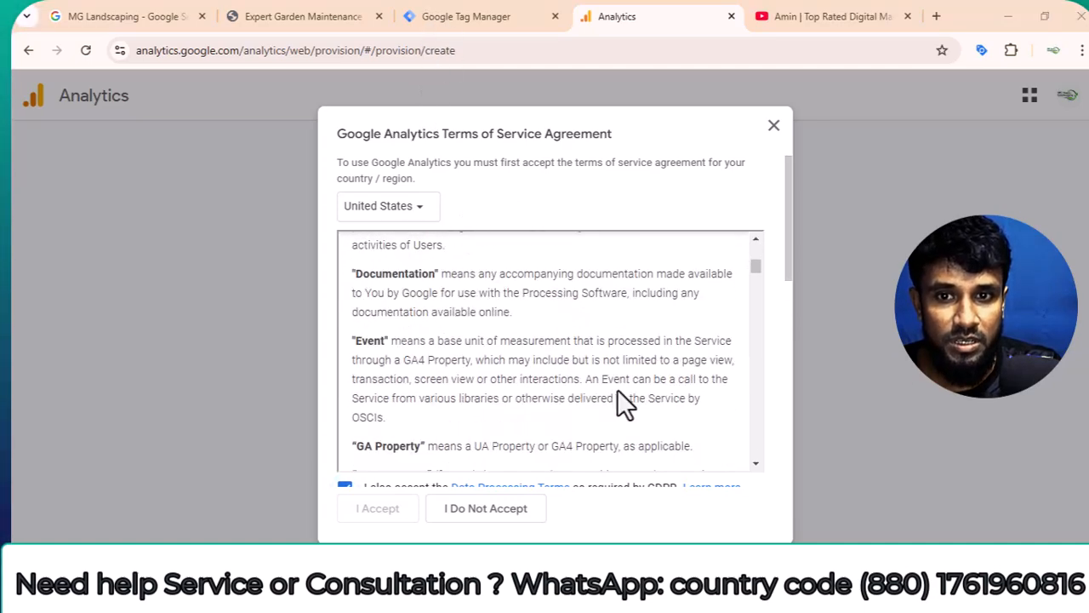
scroll(625, 404, down, 15)
scroll(571, 416, down, 15)
scroll(570, 416, down, 10)
drag(758, 376, 761, 486)
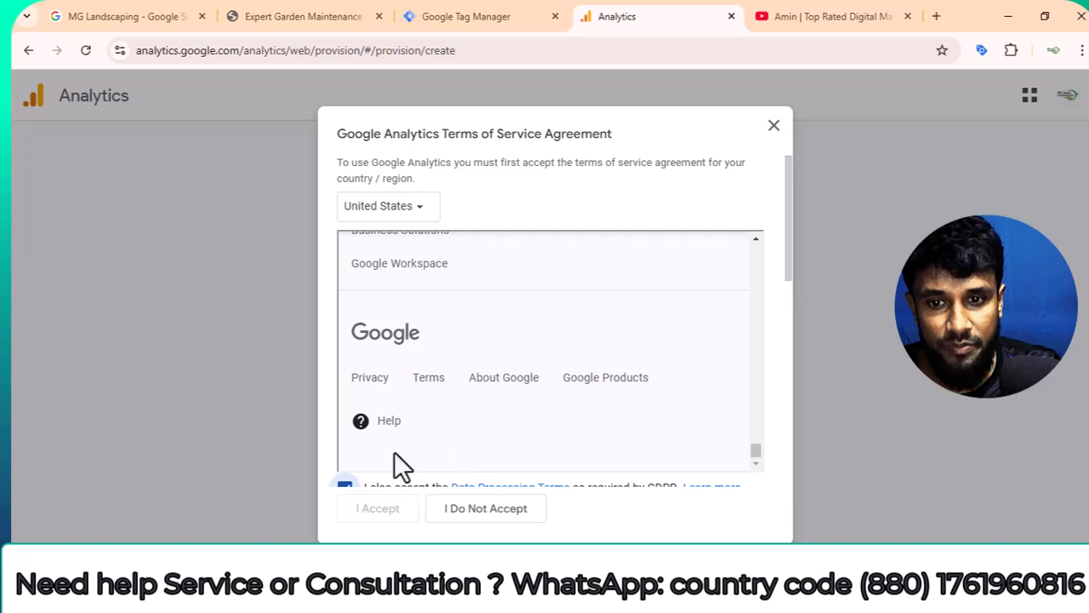
scroll(445, 275, down, 5)
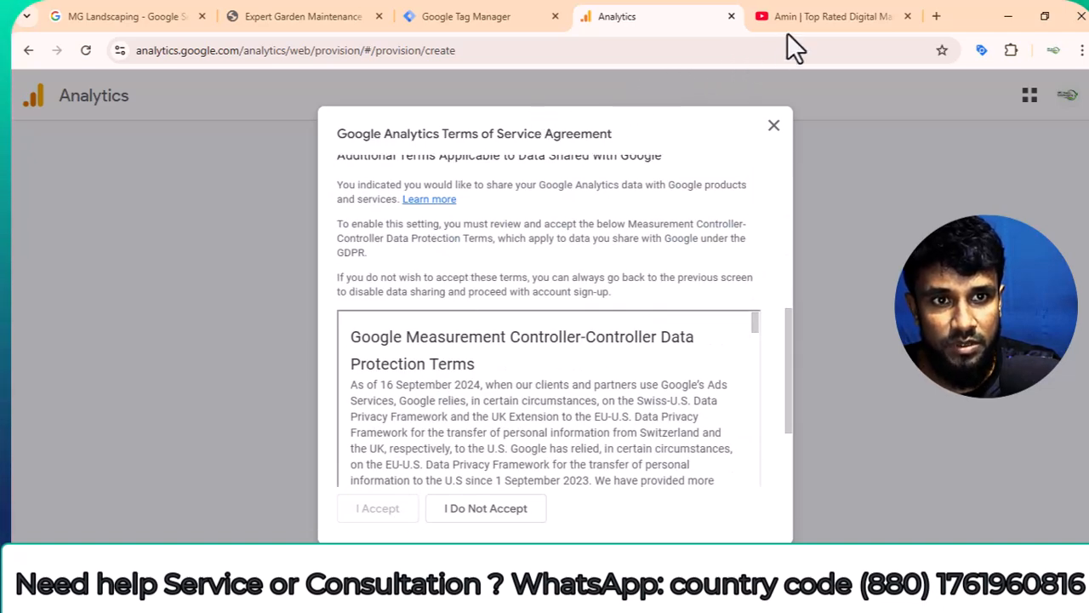
scroll(529, 378, down, 15)
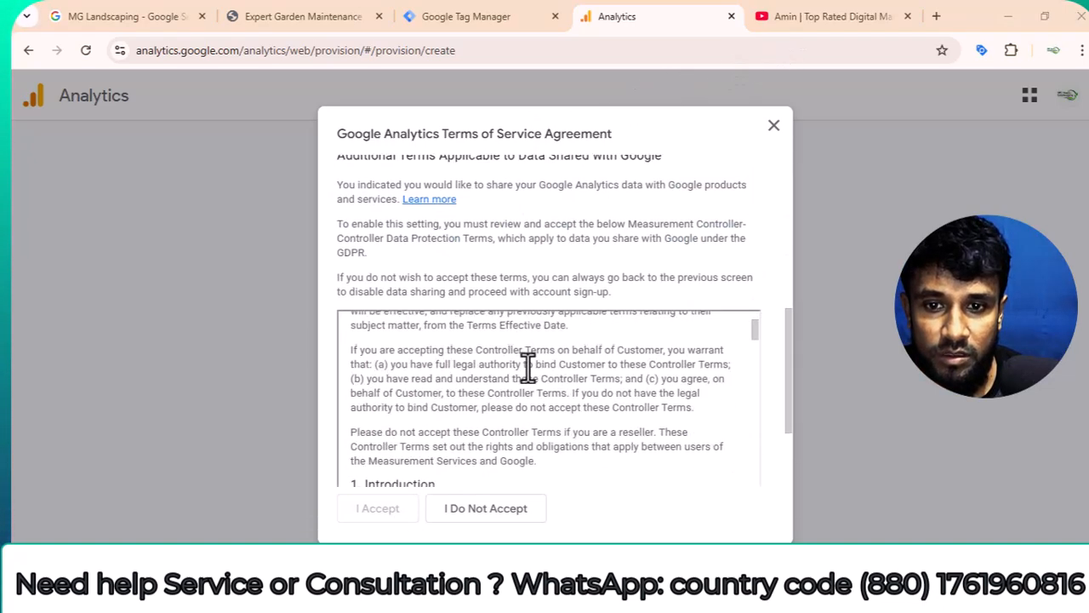
scroll(649, 423, down, 5)
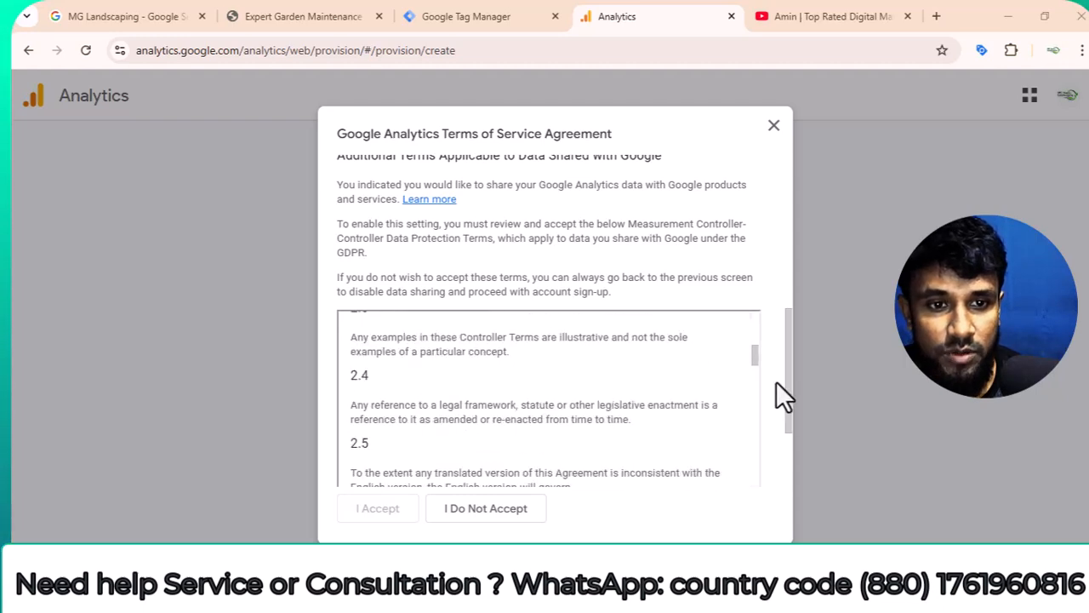
scroll(783, 393, down, 3)
click(344, 455)
click(383, 511)
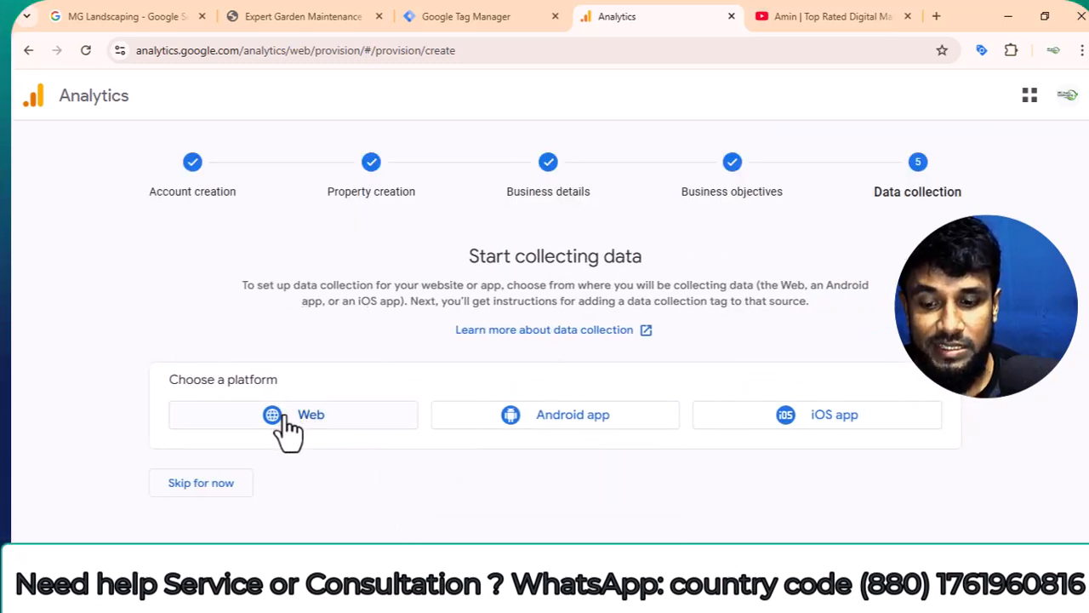
Choose Web as the data collection platform and enter mglandscaping.pro, copied from the open website, as the stream's website URL.
click(287, 419)
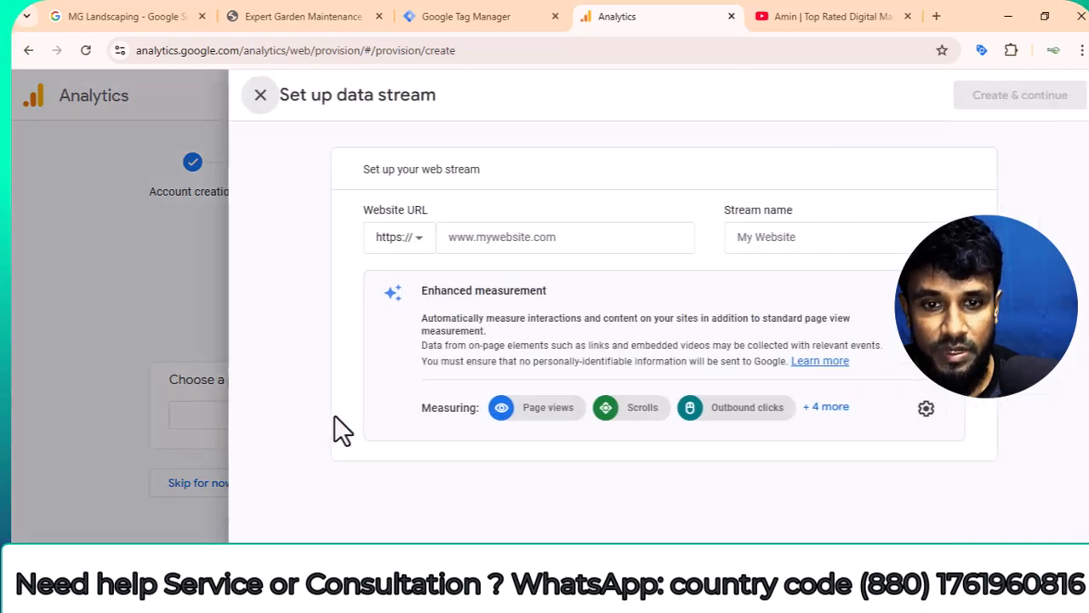
click(570, 239)
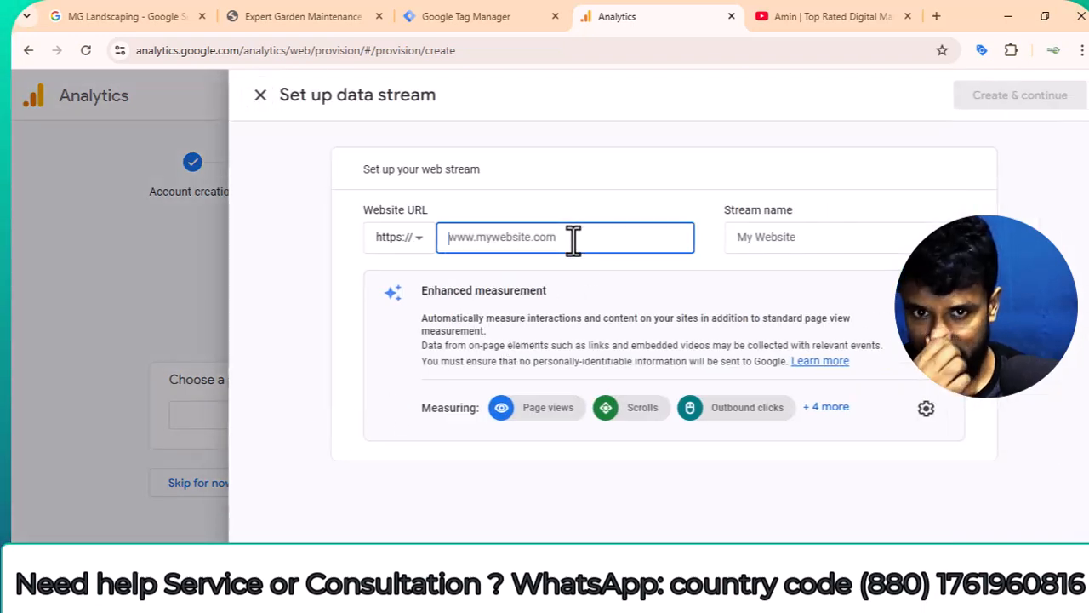
click(297, 17)
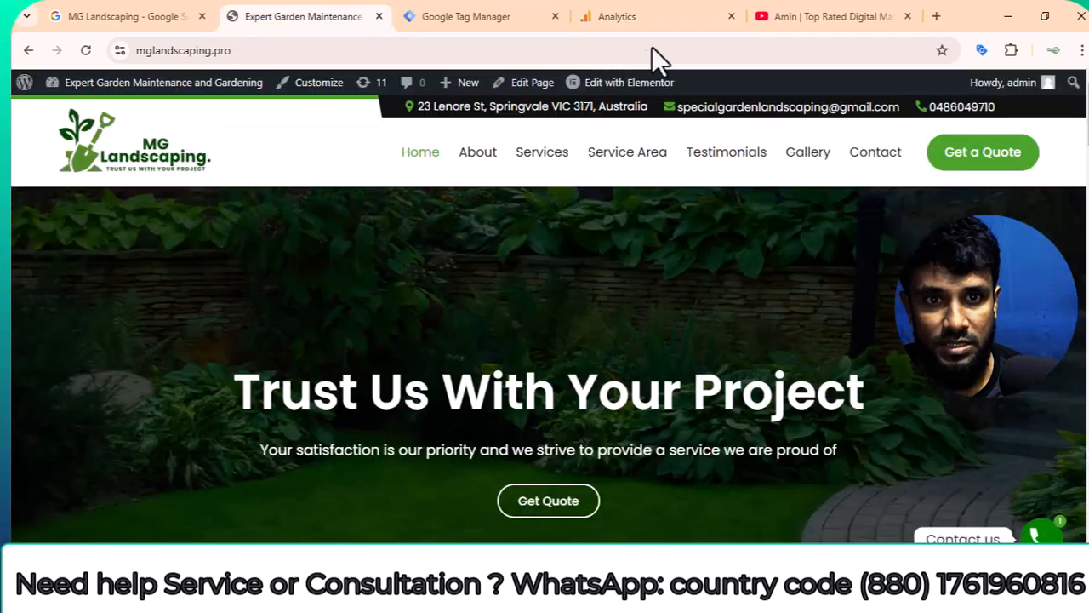
click(207, 47)
right_click(207, 51)
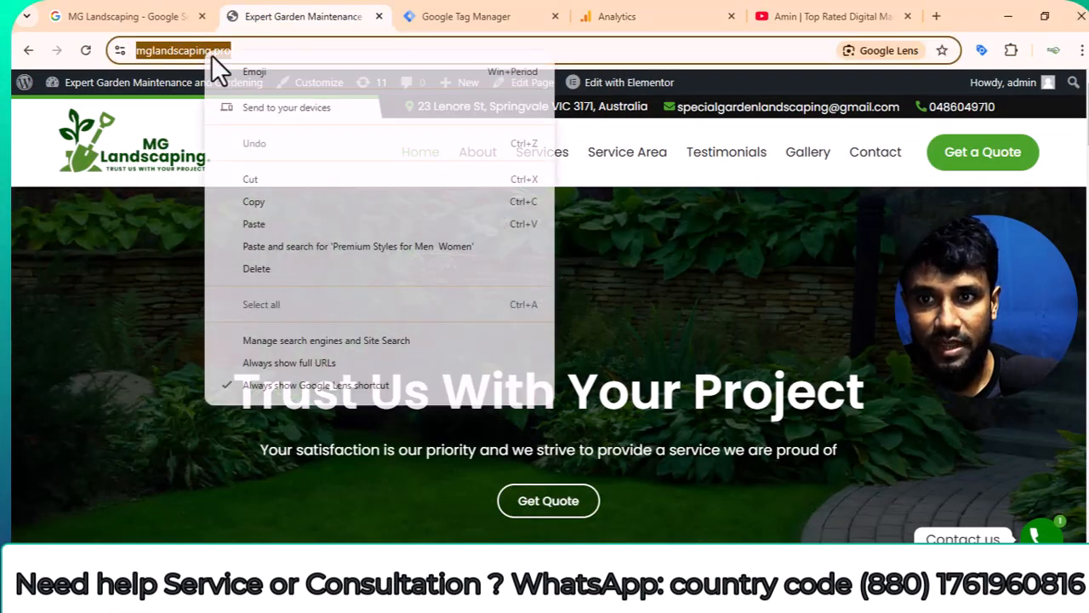
click(292, 201)
click(638, 16)
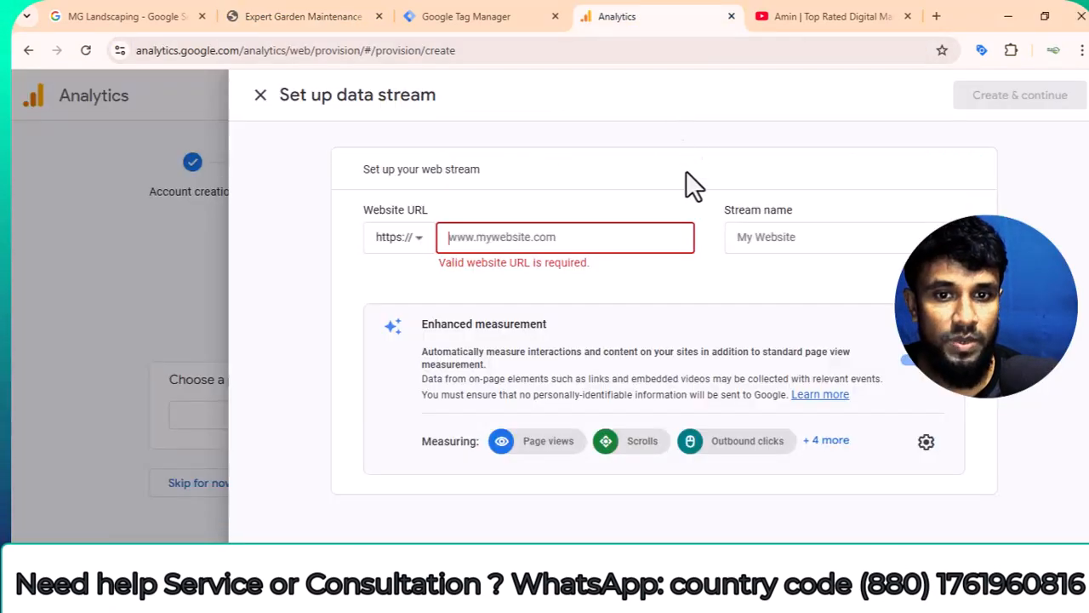
right_click(560, 239)
click(589, 397)
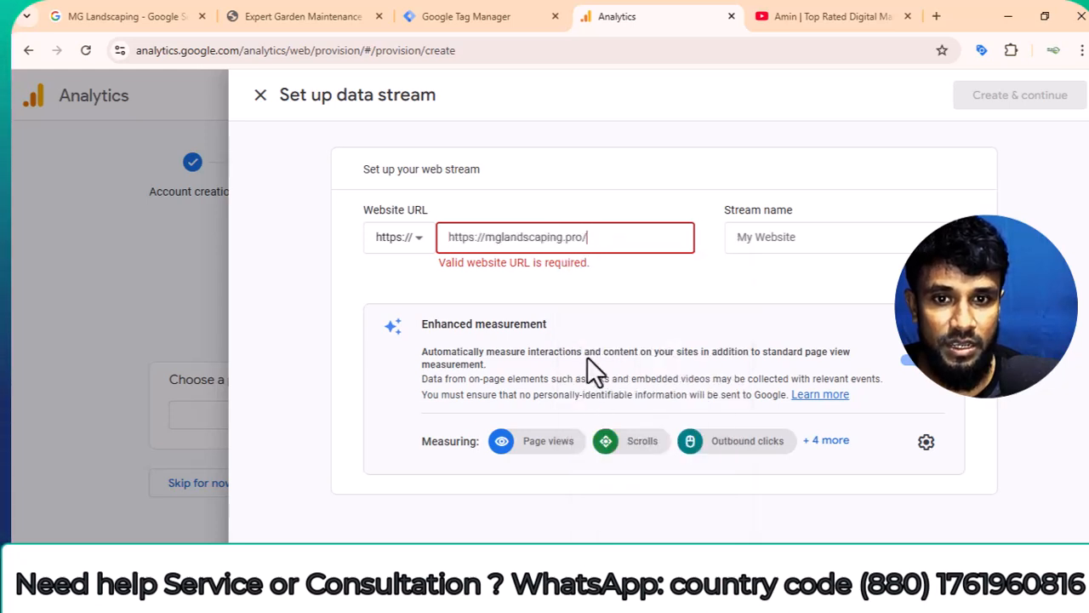
drag(484, 237, 413, 242)
key(BackSpace)
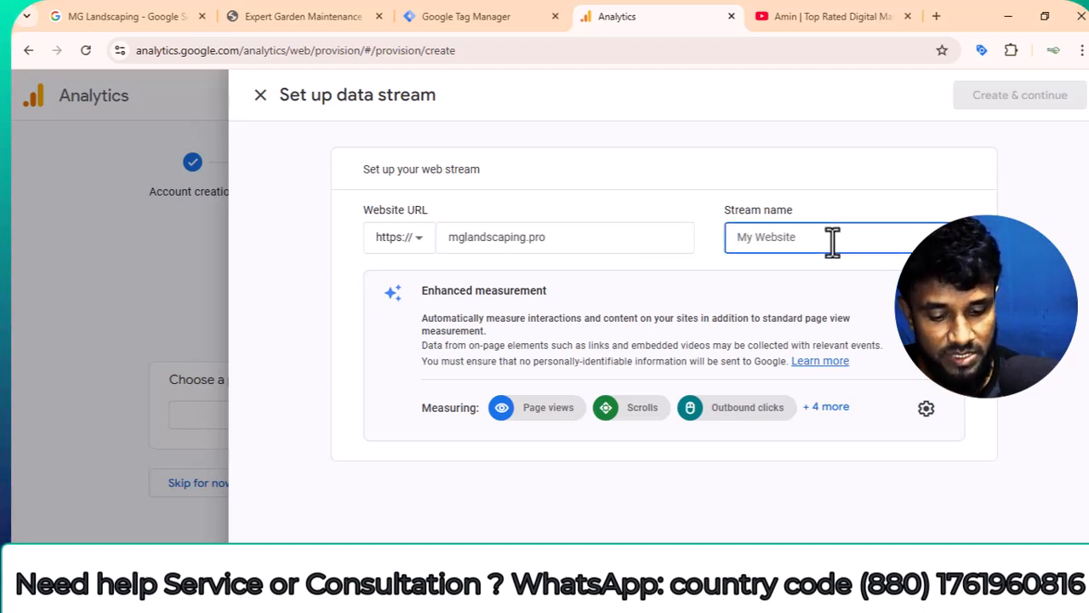
Name the web stream "Mg Landscaping", create it and continue.
text(Mg )
text(Lan)
key(BackSpace)
text(ndscaping)
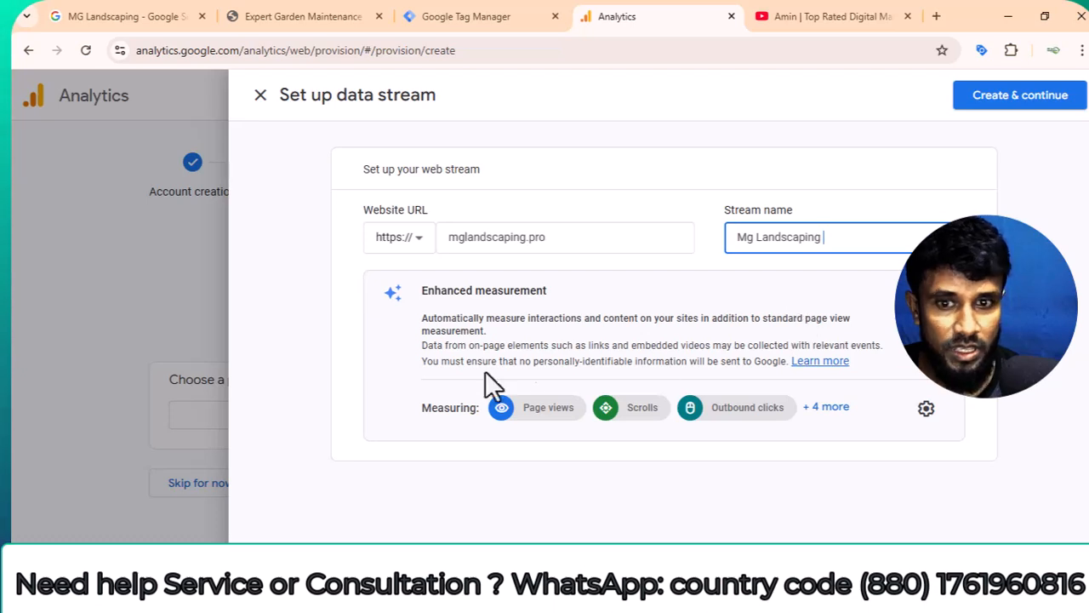
click(1024, 96)
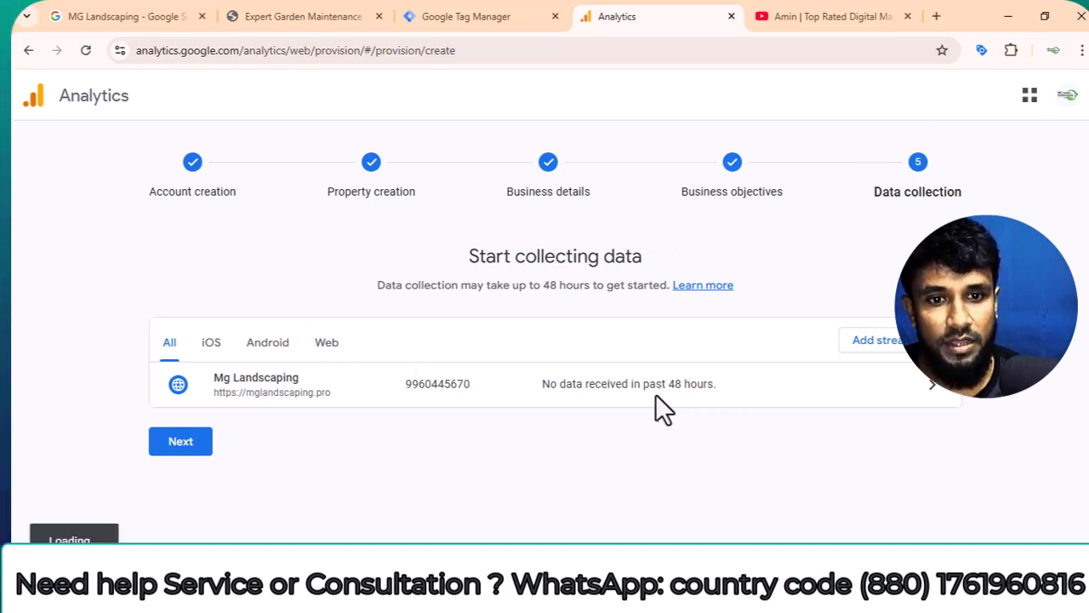
click(195, 437)
click(195, 440)
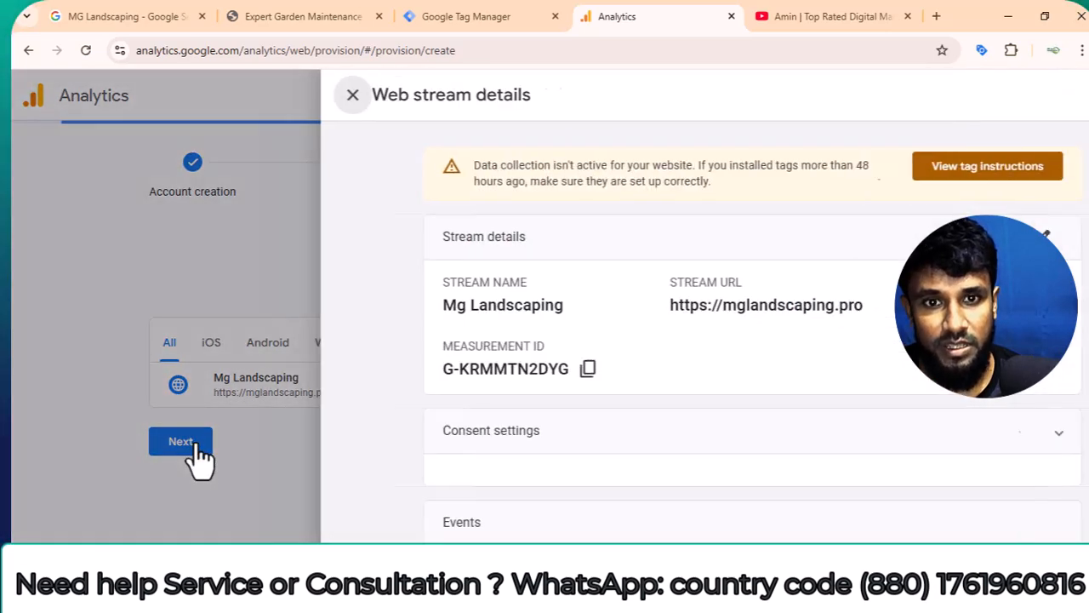
Look through the web stream's details, events and Google tag settings, and open the tag installation instructions.
scroll(514, 296, down, 1)
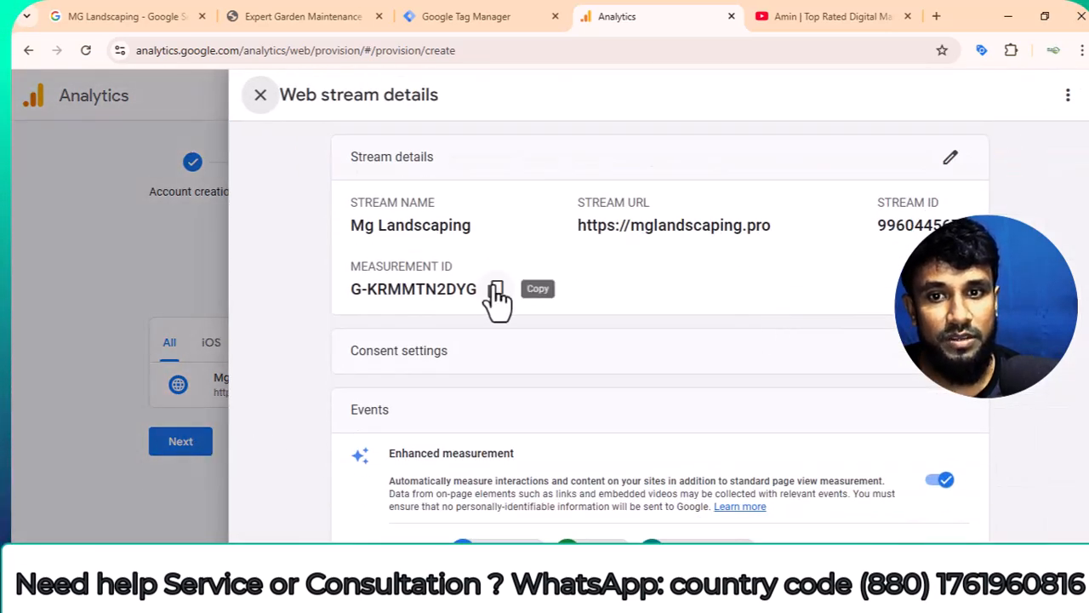
scroll(739, 272, up, 1)
scroll(865, 307, down, 2)
scroll(864, 307, down, 5)
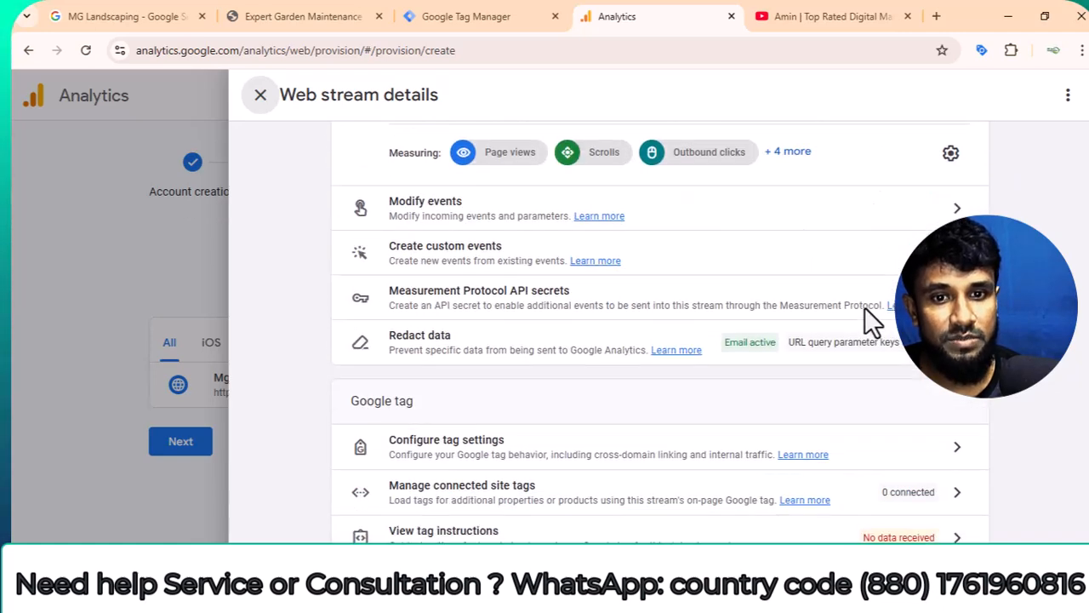
scroll(868, 322, up, 6)
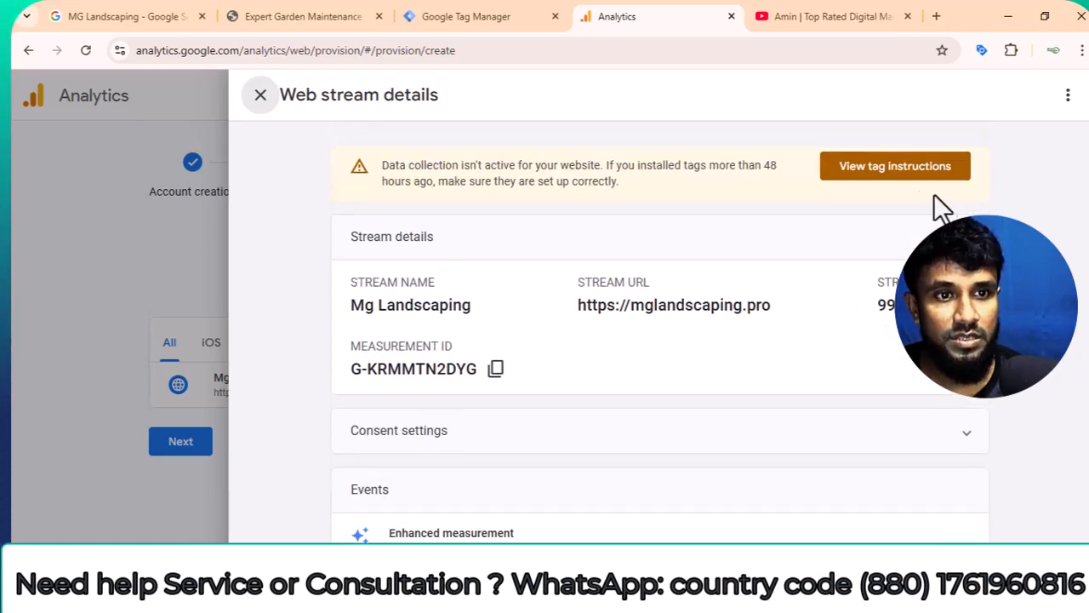
click(887, 167)
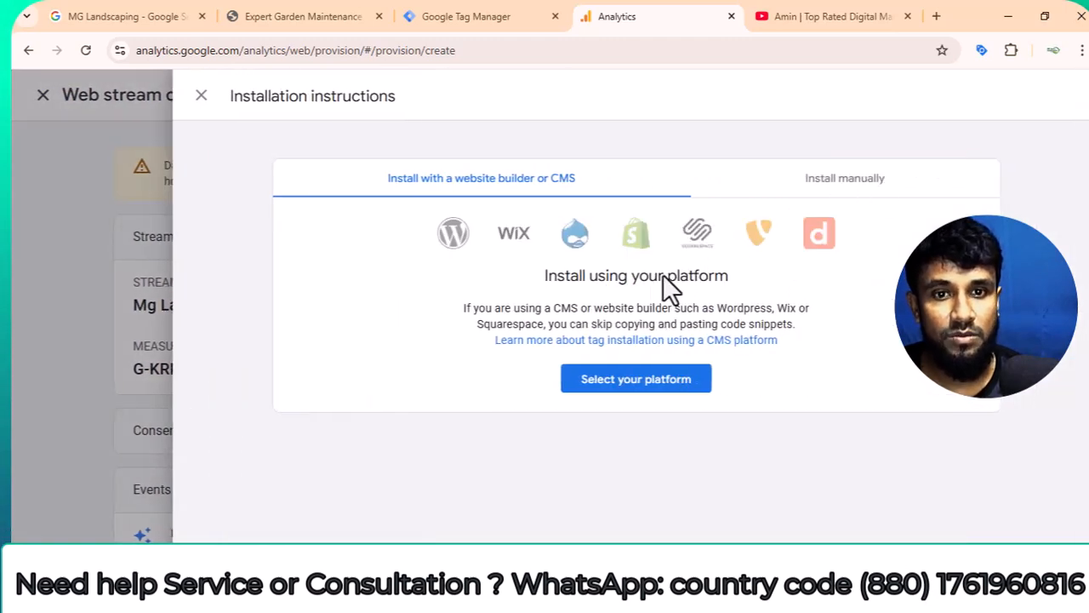
Show the manual installation instructions and copy the measurement ID from the config line of the Google tag code.
click(868, 183)
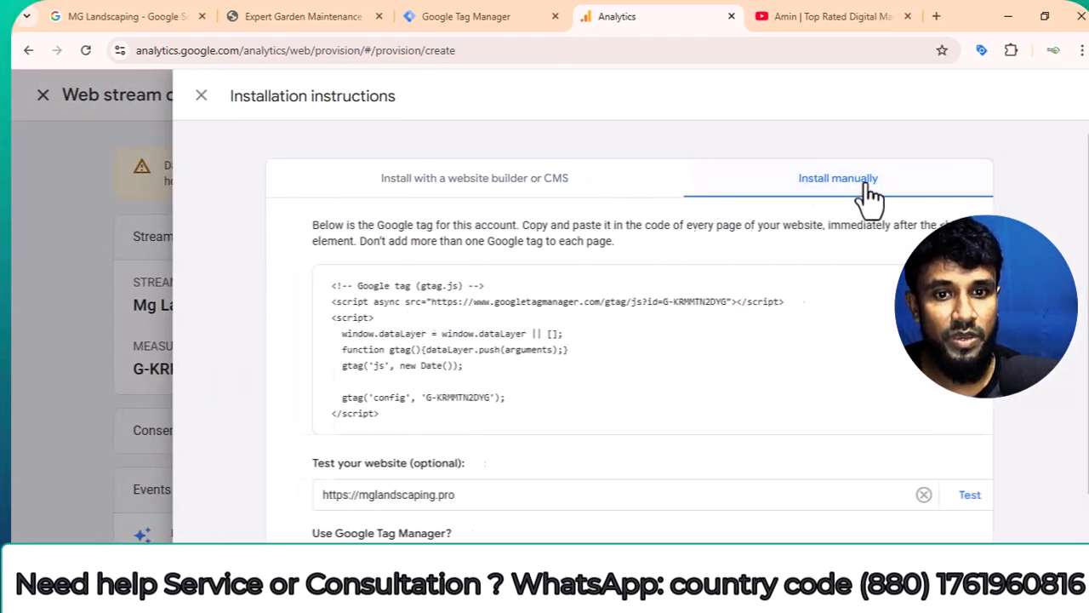
scroll(868, 200, down, 1)
drag(400, 319, 409, 322)
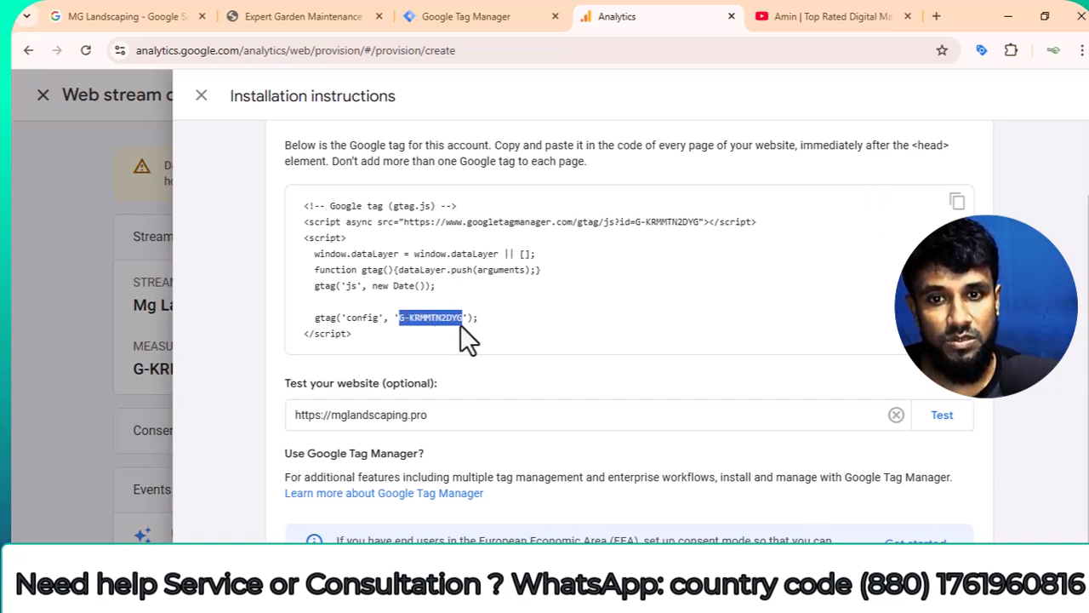
scroll(511, 341, up, 1)
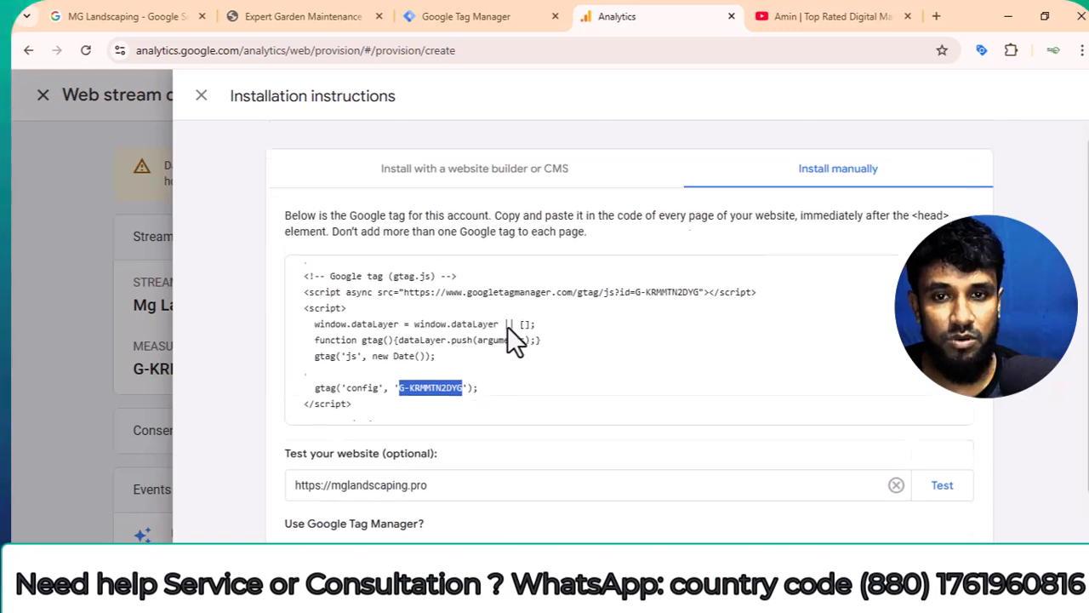
right_click(423, 399)
click(451, 231)
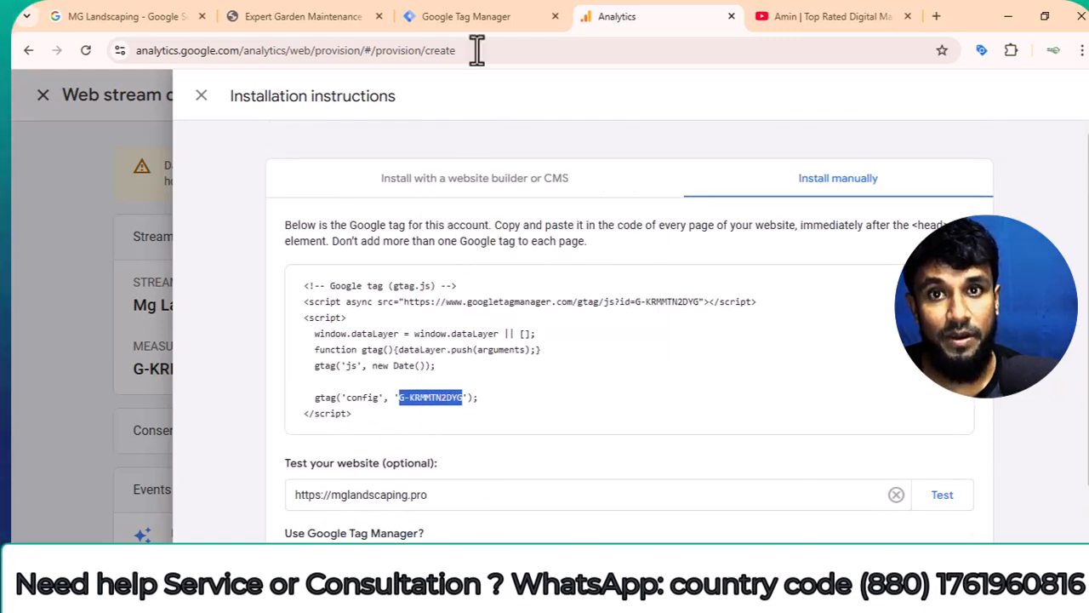
Switch to Google Tag Manager, open the Web-mglandscaping container and start a new tag.
click(473, 11)
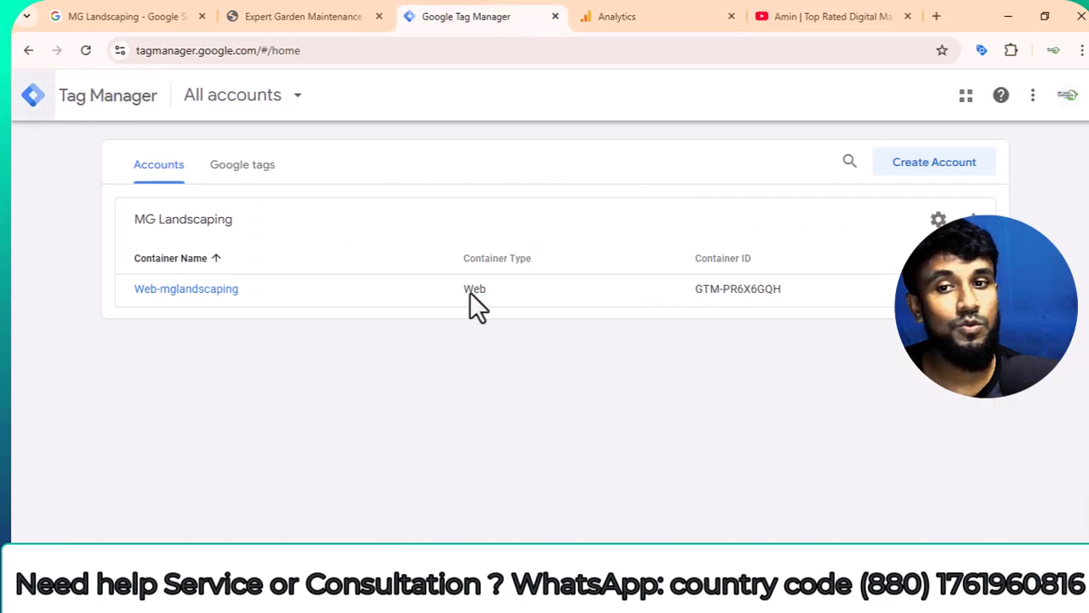
click(193, 293)
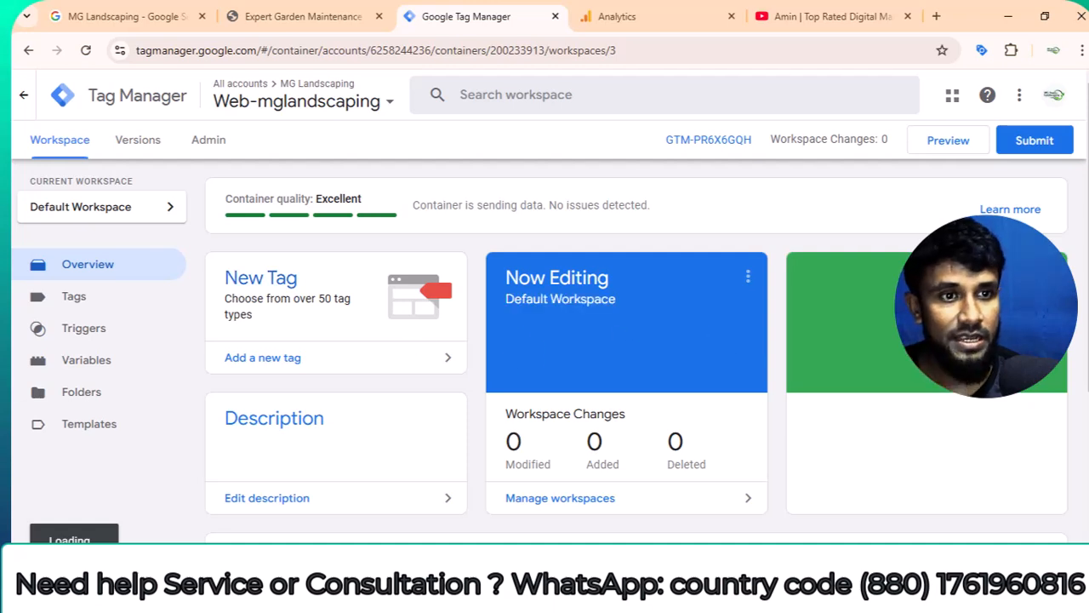
click(74, 298)
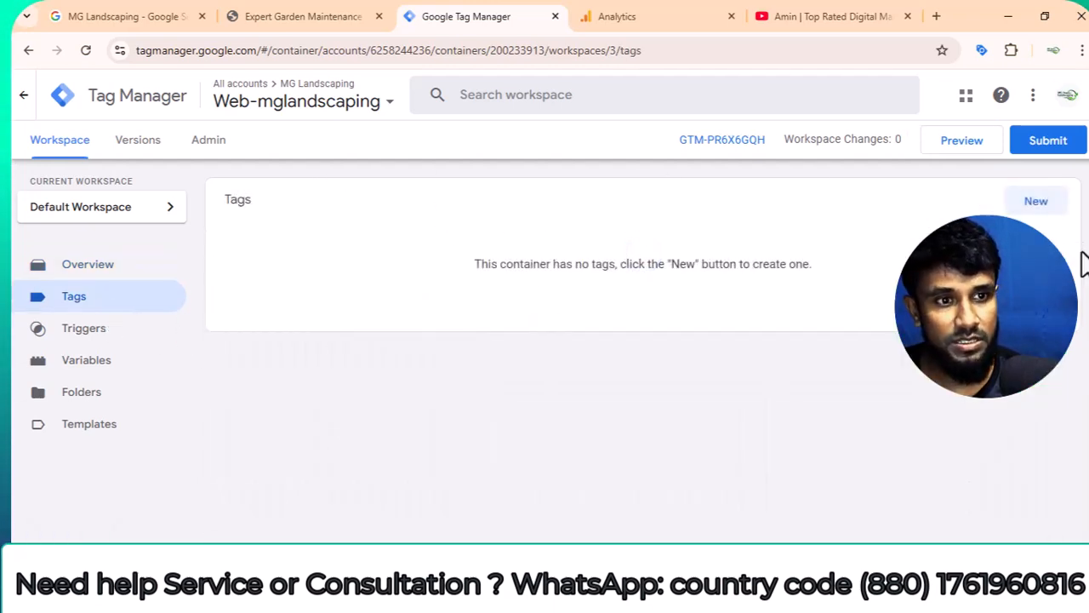
click(1058, 210)
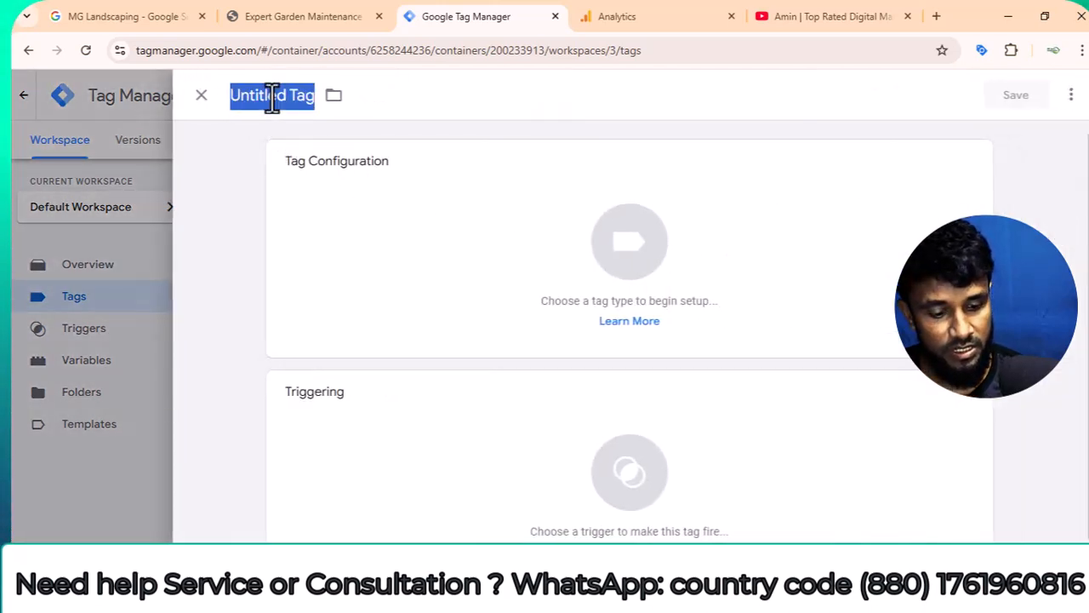
Name the new tag "G- tag".
key(BackSpace)
key(ctrl+f)
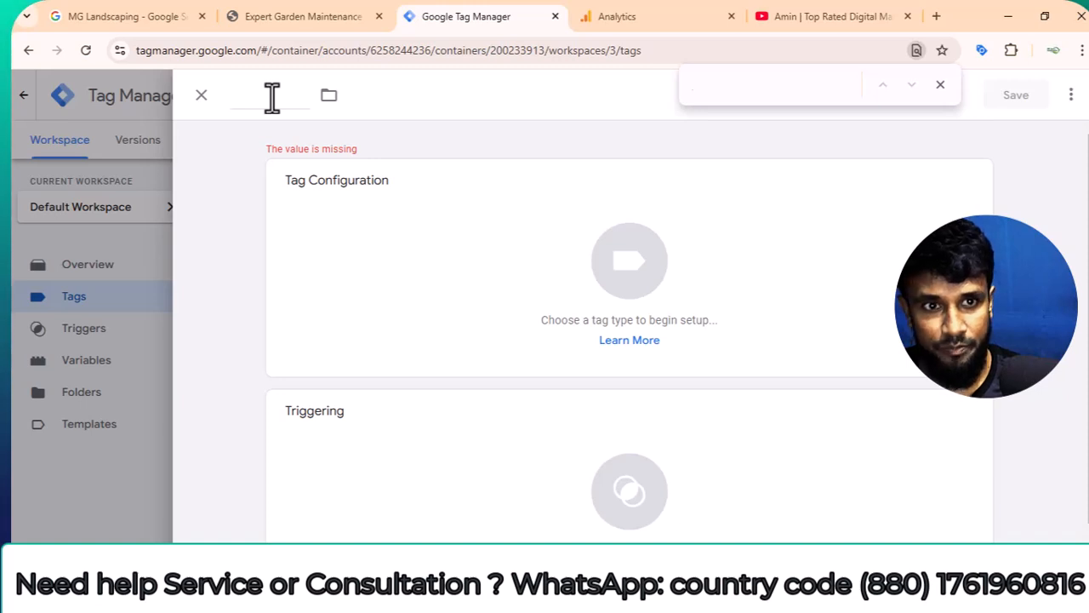
click(940, 86)
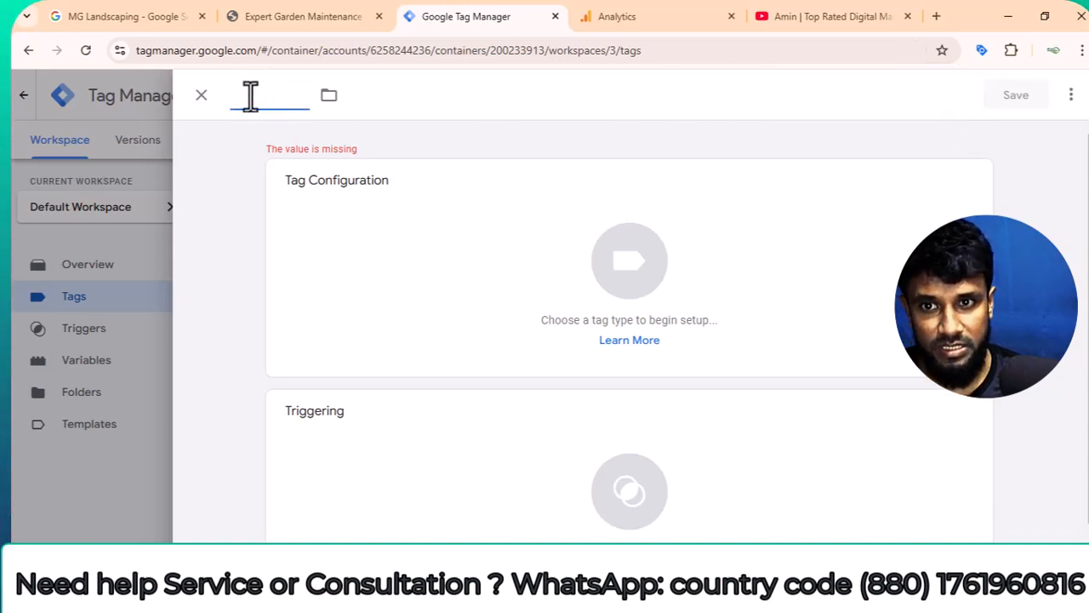
key(ctrl+v)
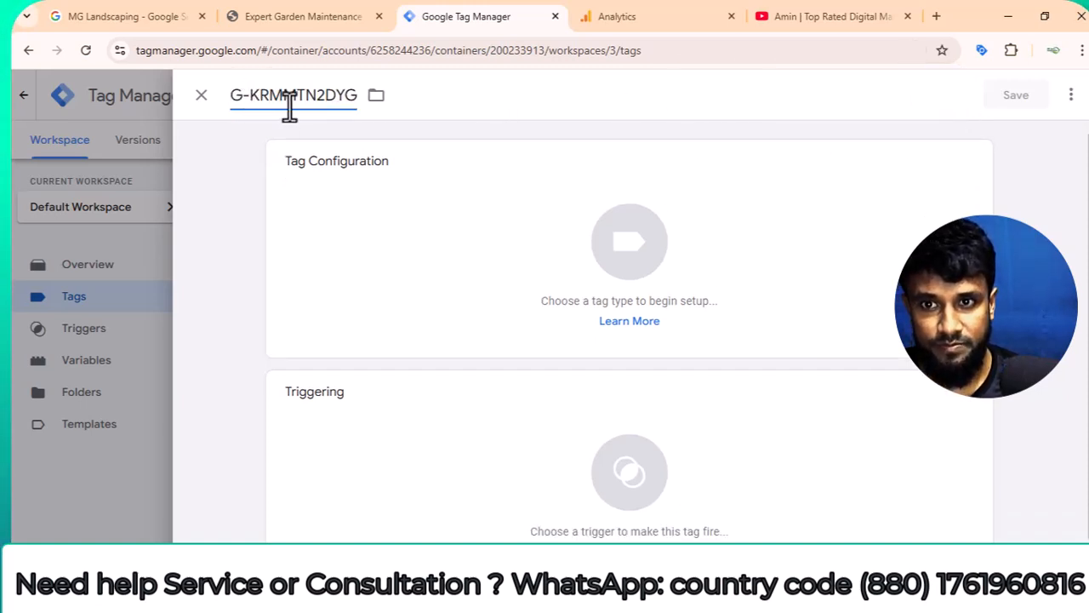
key(ctrl+a)
key(BackSpace)
text(G)
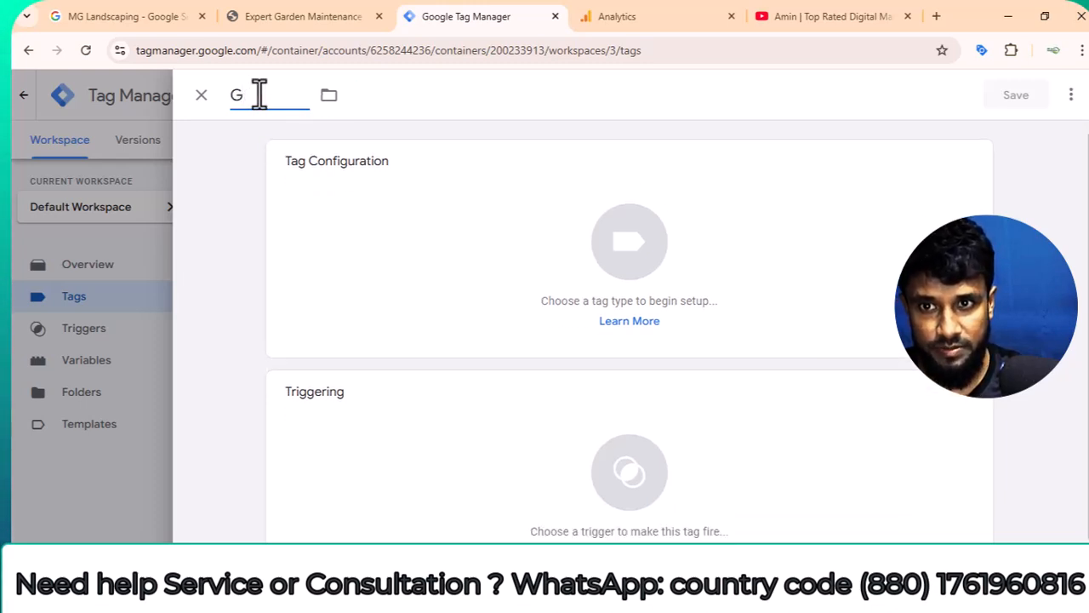
text(- tag)
Configure the tag as a Google Analytics Google Tag, using the copied measurement ID as its tag ID.
click(457, 272)
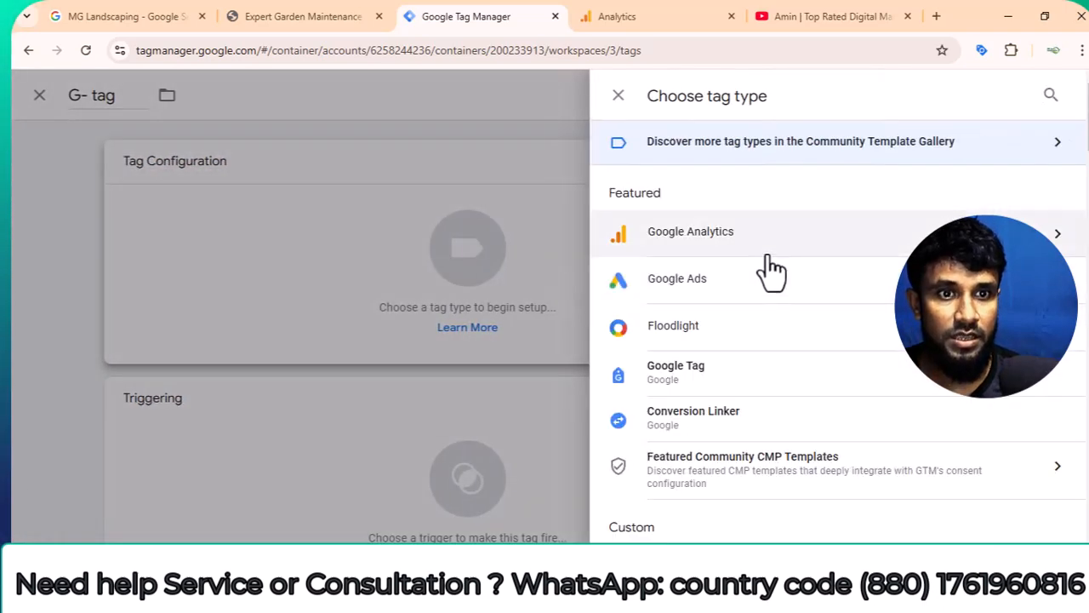
click(729, 243)
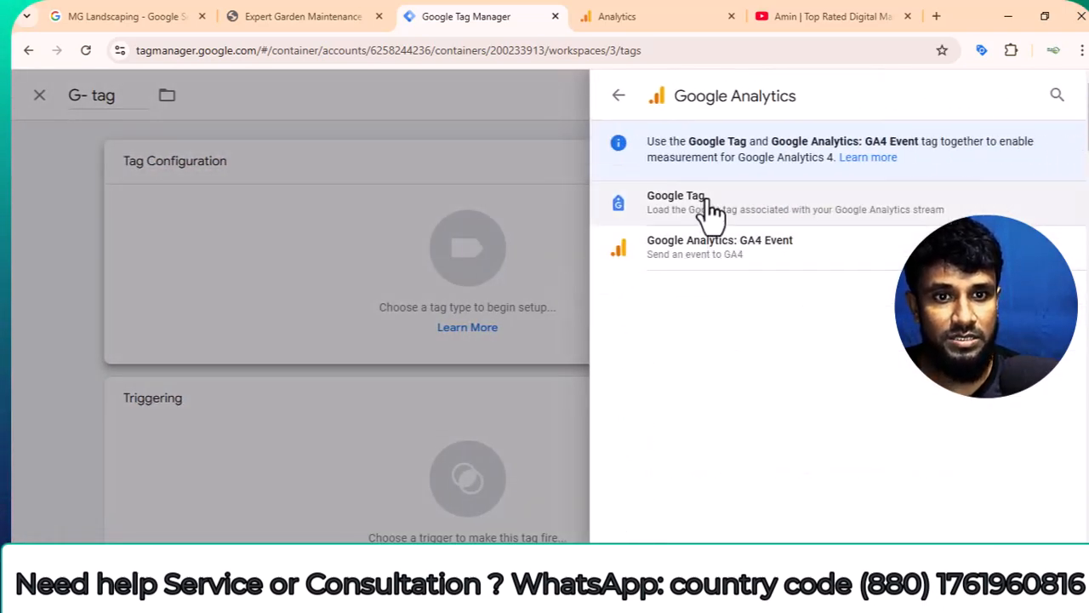
click(709, 213)
click(341, 321)
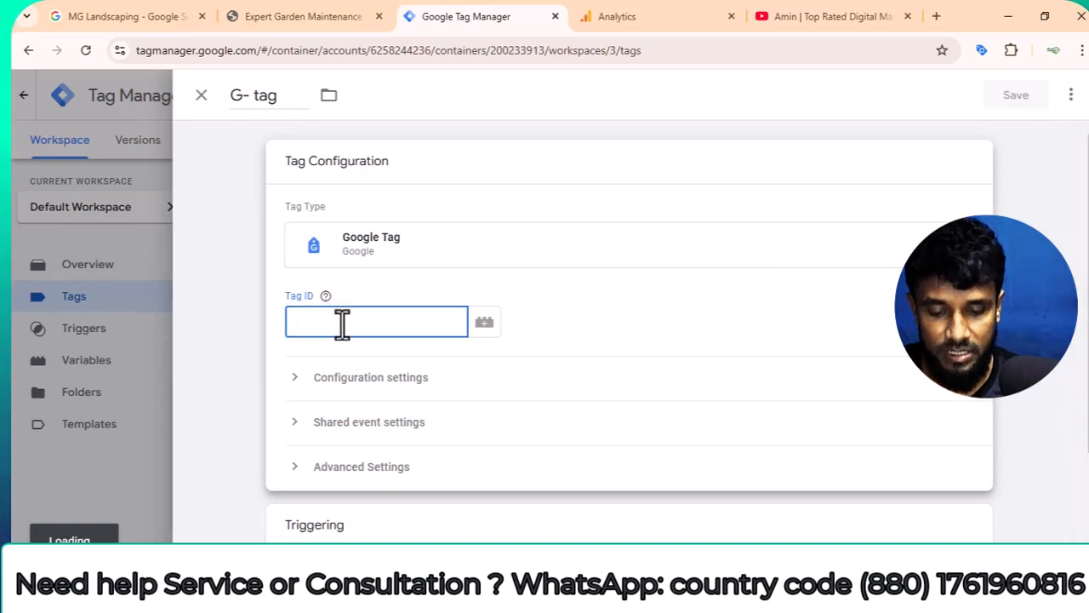
key(ctrl+v)
Add the All Pages page view trigger to the tag and save it.
scroll(469, 348, down, 3)
click(433, 450)
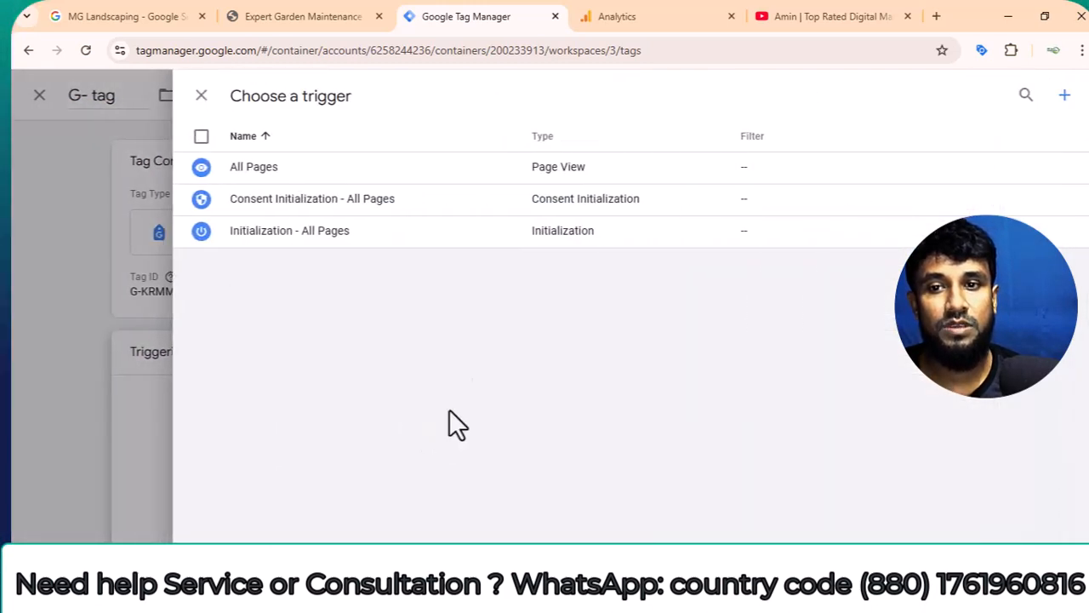
click(285, 168)
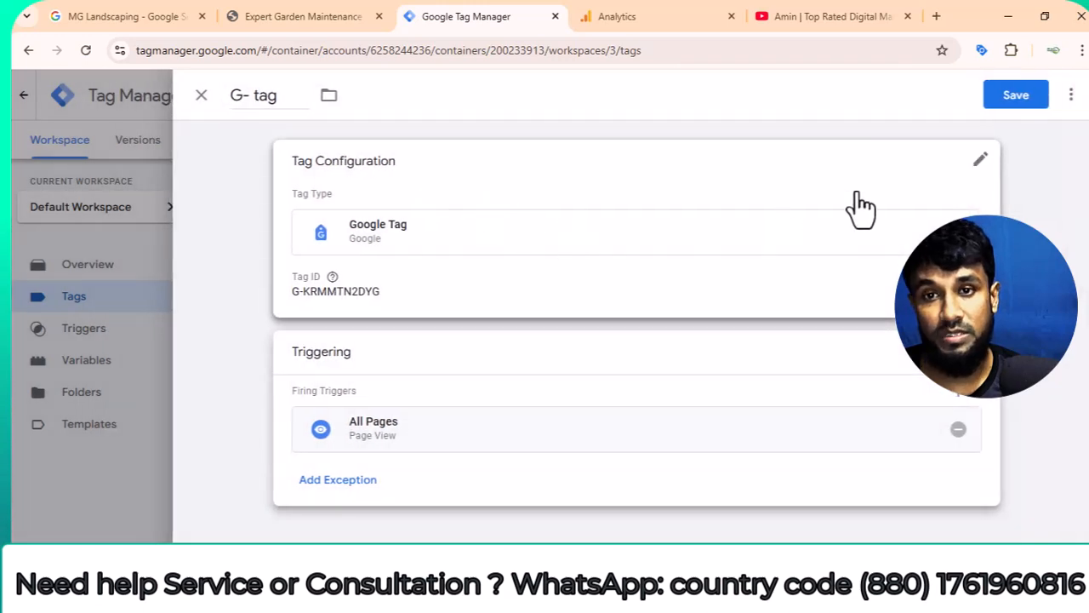
click(1016, 98)
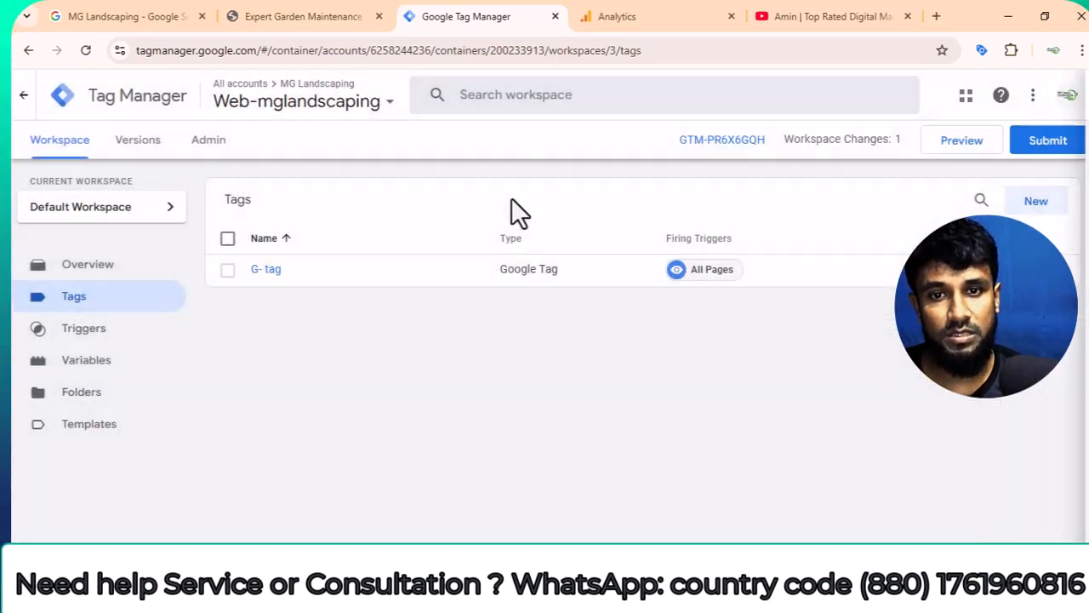
Preview the container by connecting Tag Assistant to mglandscaping.pro and check whether the G- tag fires.
click(961, 141)
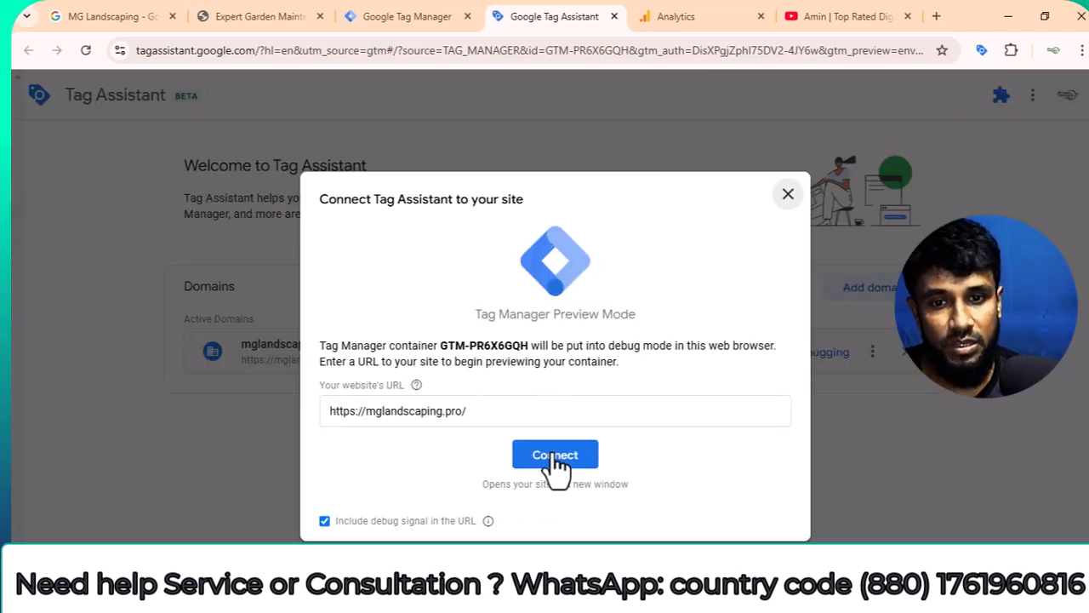
click(553, 455)
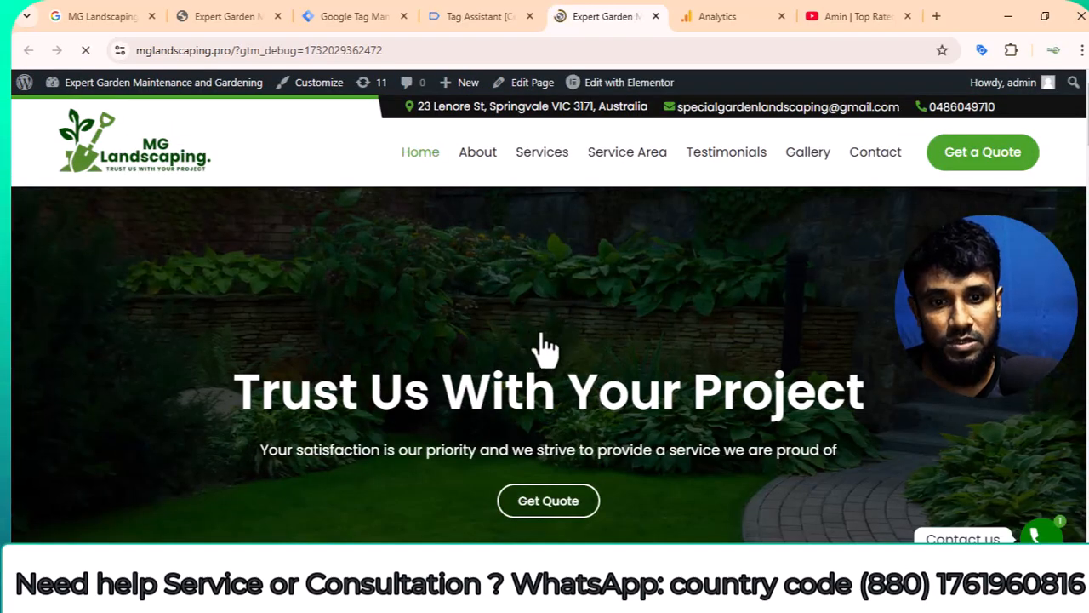
click(469, 15)
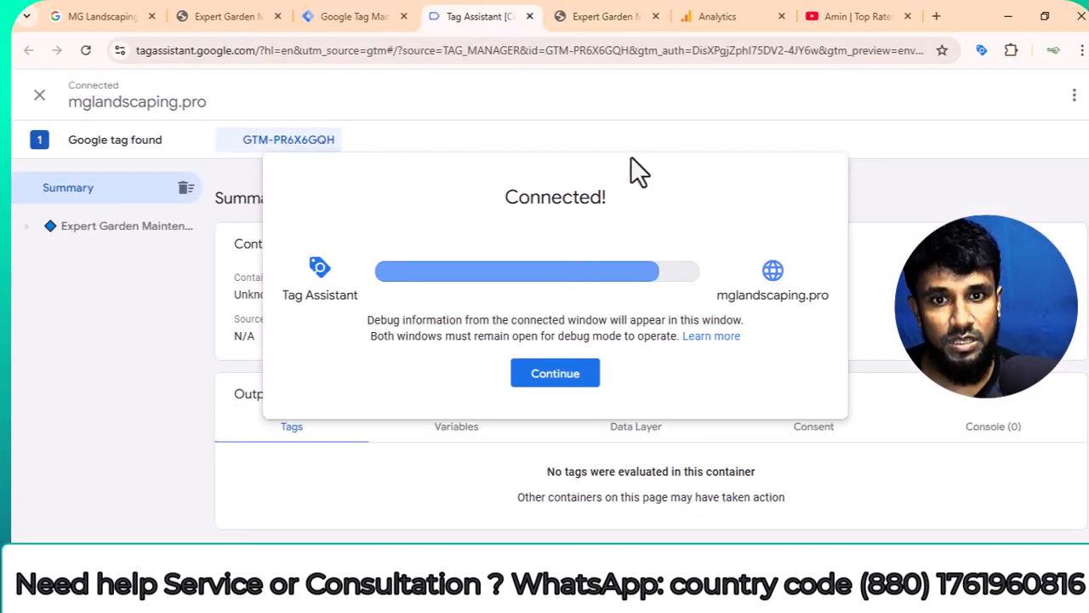
click(555, 373)
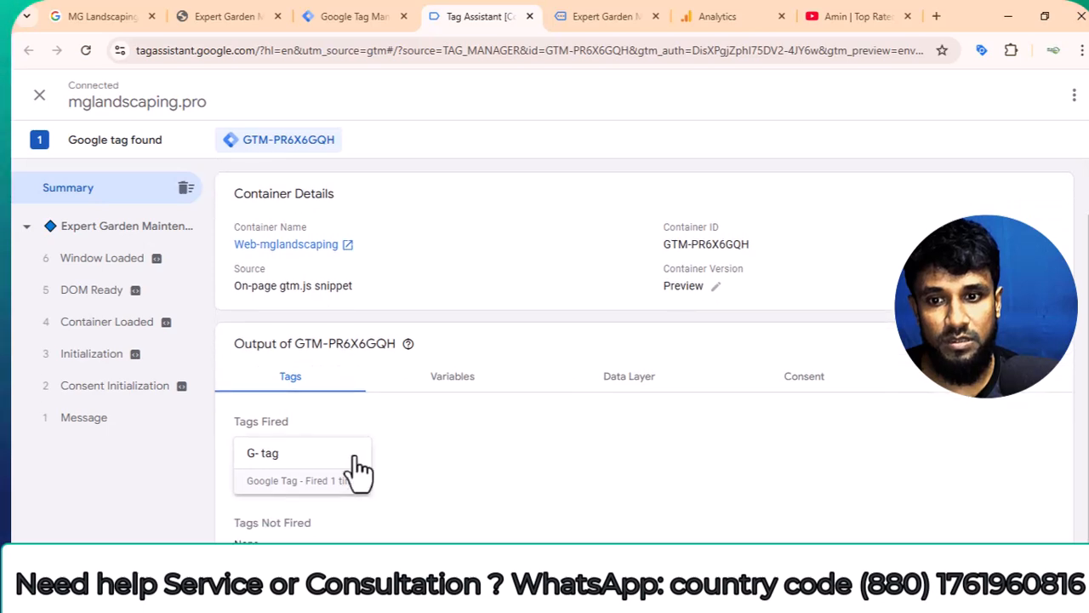
Switch to Google Analytics and close the installation instructions and the web stream details.
click(691, 14)
click(216, 97)
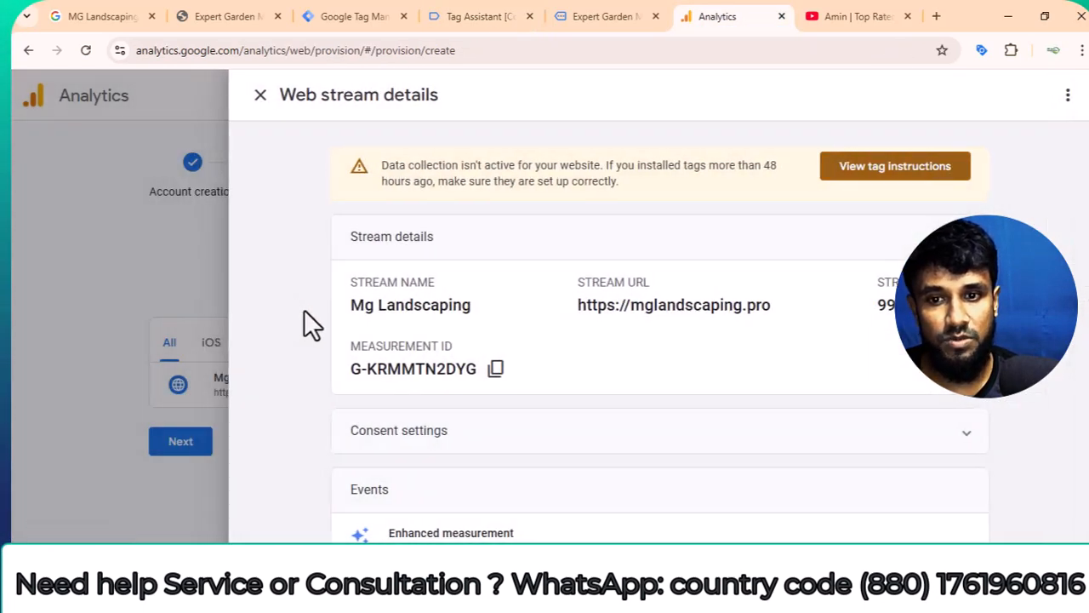
click(260, 95)
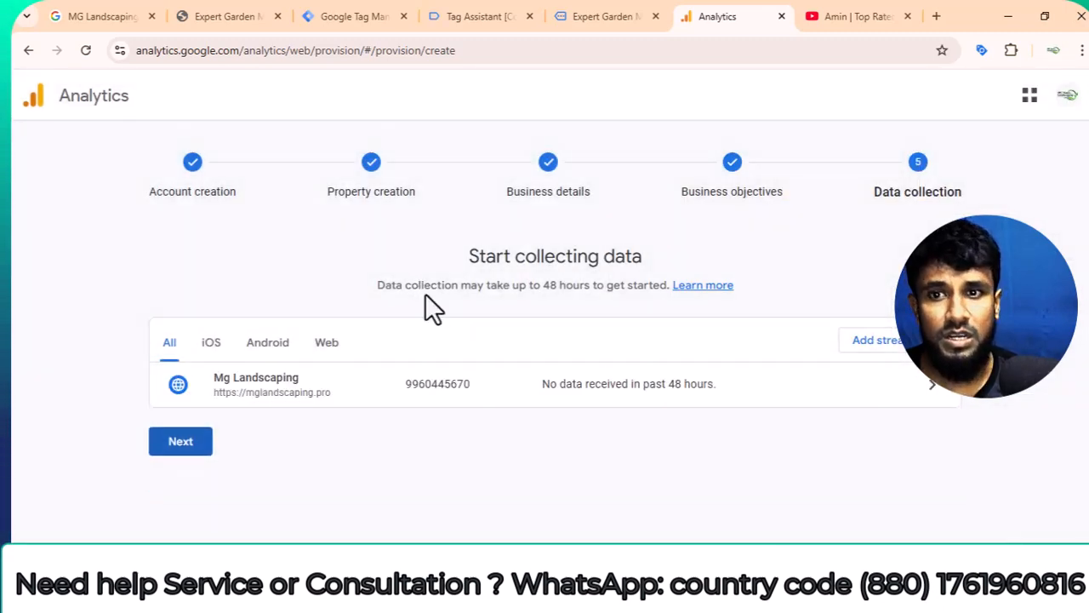
Return to Google Tag Manager, publish the workspace changes as a new version without name or description, and close the version summary.
click(354, 16)
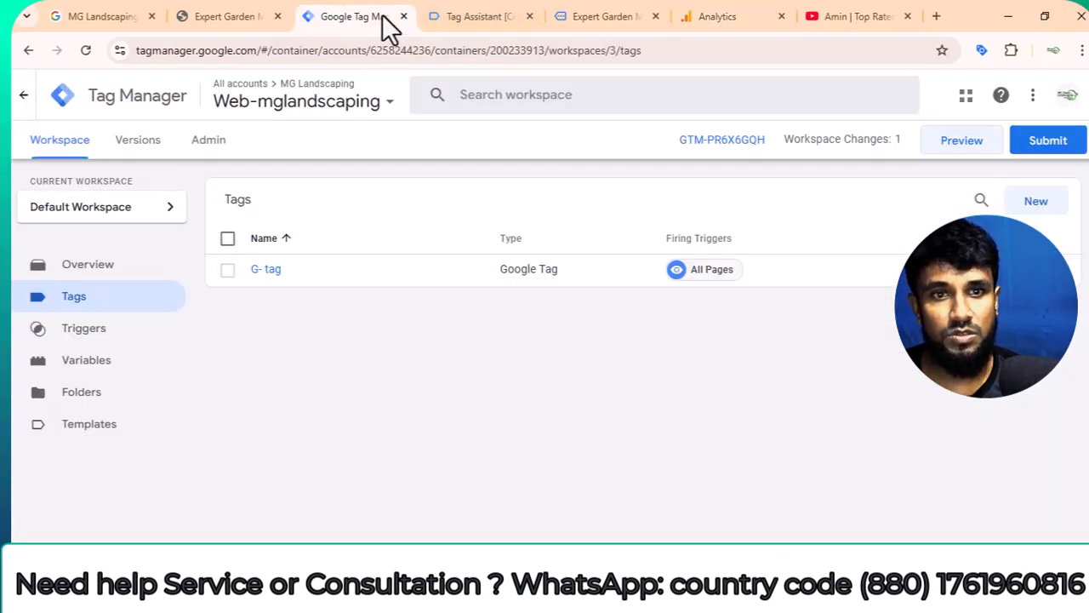
click(1040, 143)
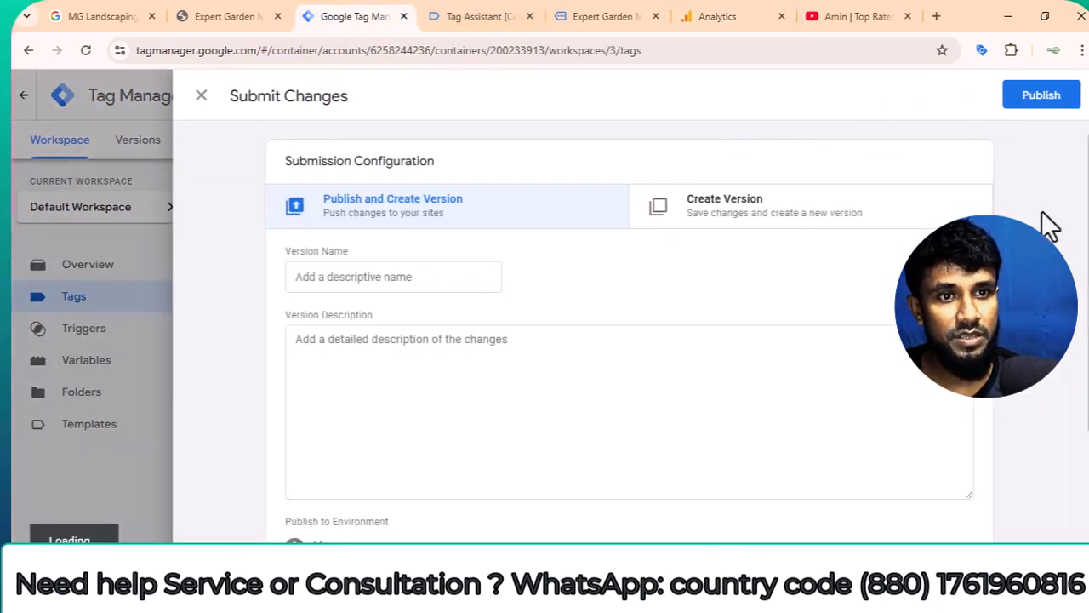
click(1049, 107)
click(753, 540)
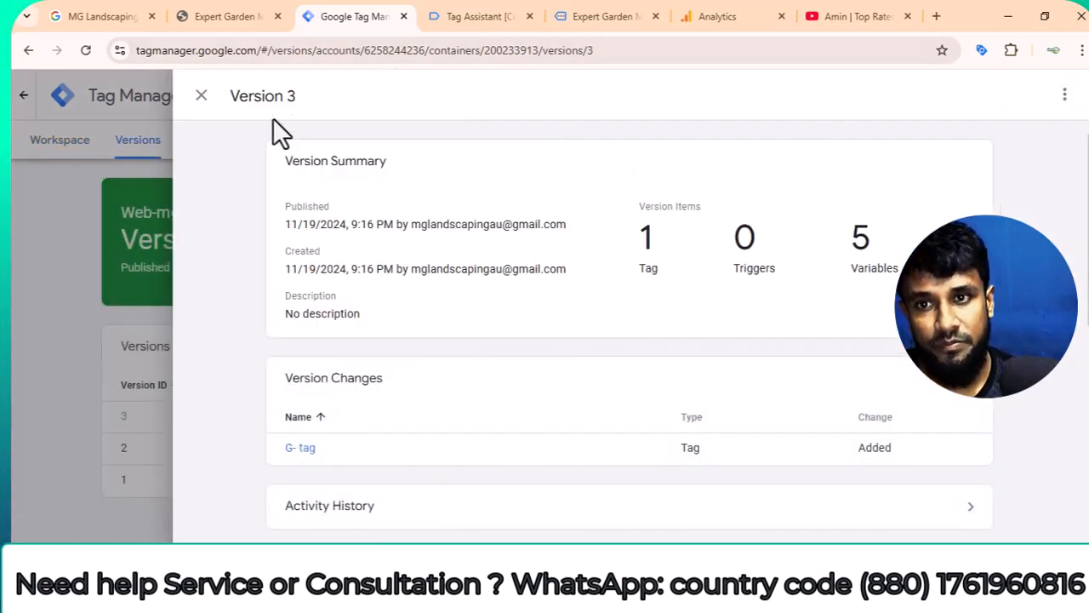
click(201, 97)
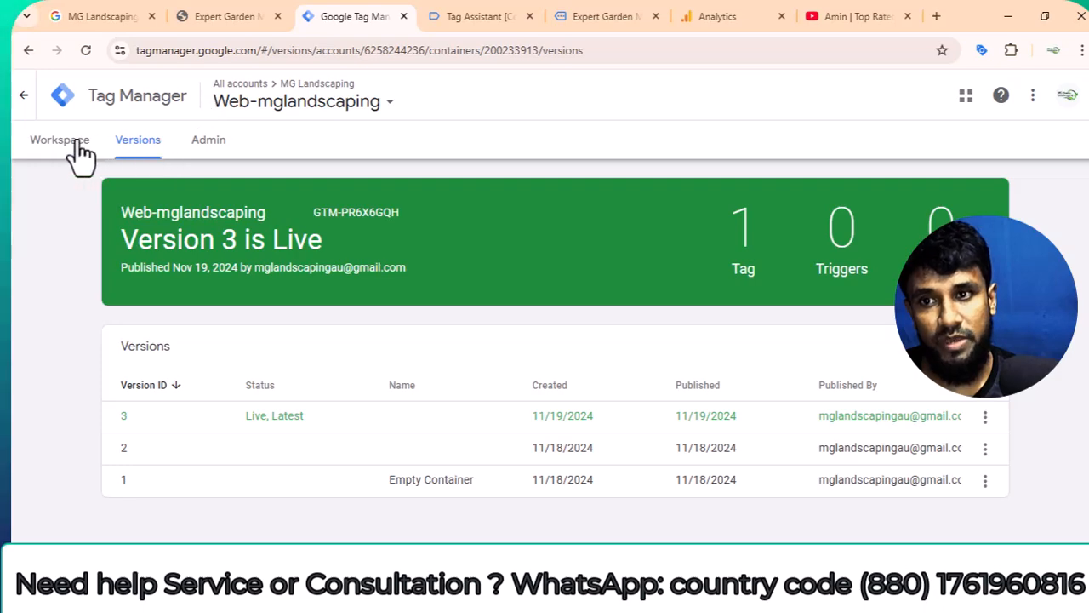
Switch to Google Analytics, finish the data collection setup and continue to the property's home page.
click(758, 15)
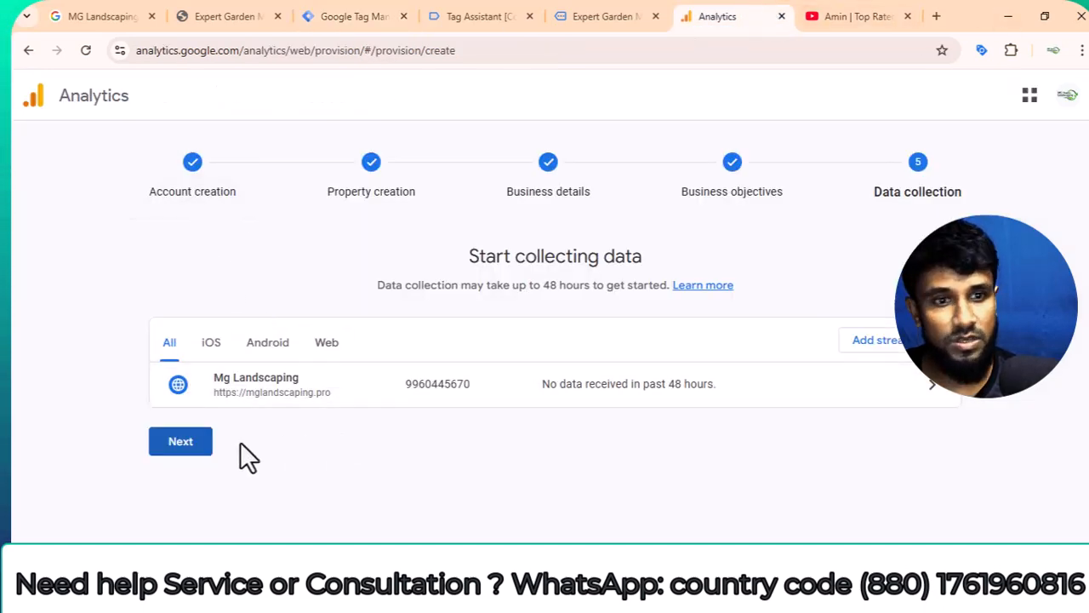
click(205, 446)
scroll(486, 397, down, 2)
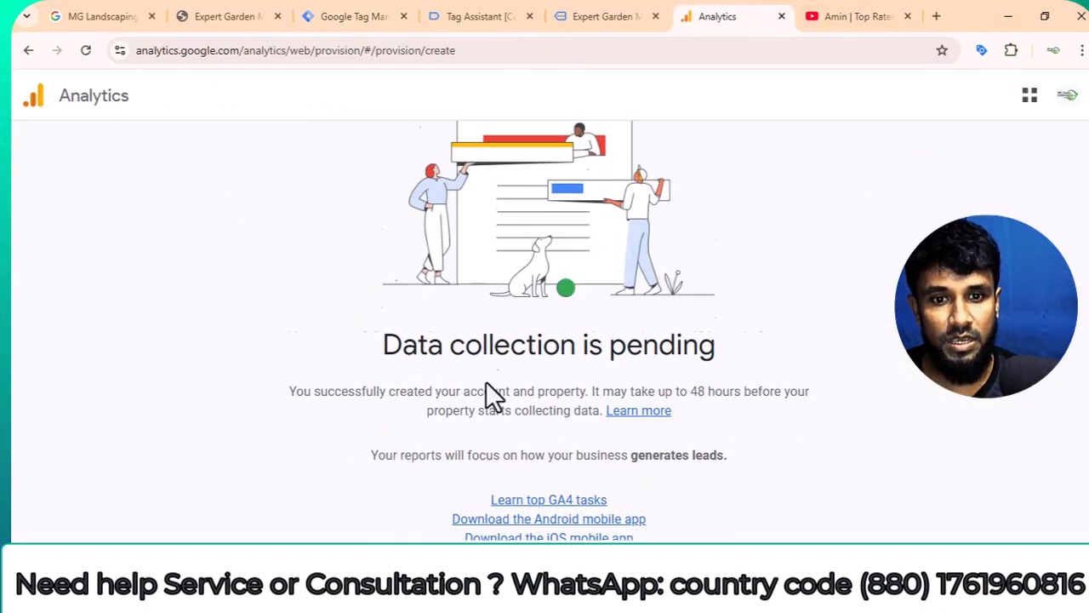
click(545, 533)
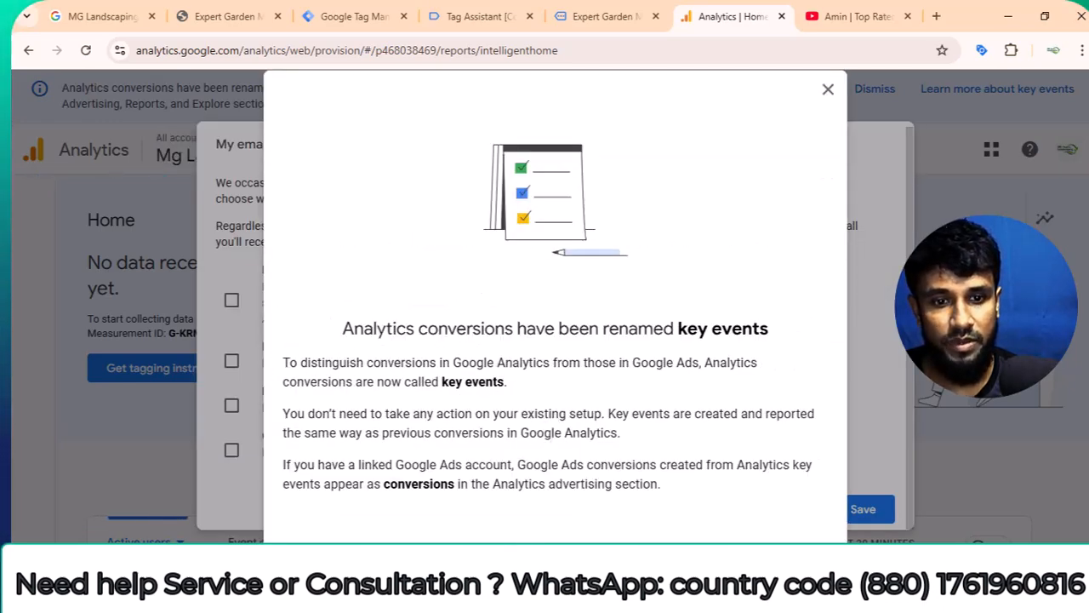
Close the key events announcement, save the email communication preferences with every option unchecked, and dismiss the key events banner.
scroll(836, 145, down, 2)
click(829, 91)
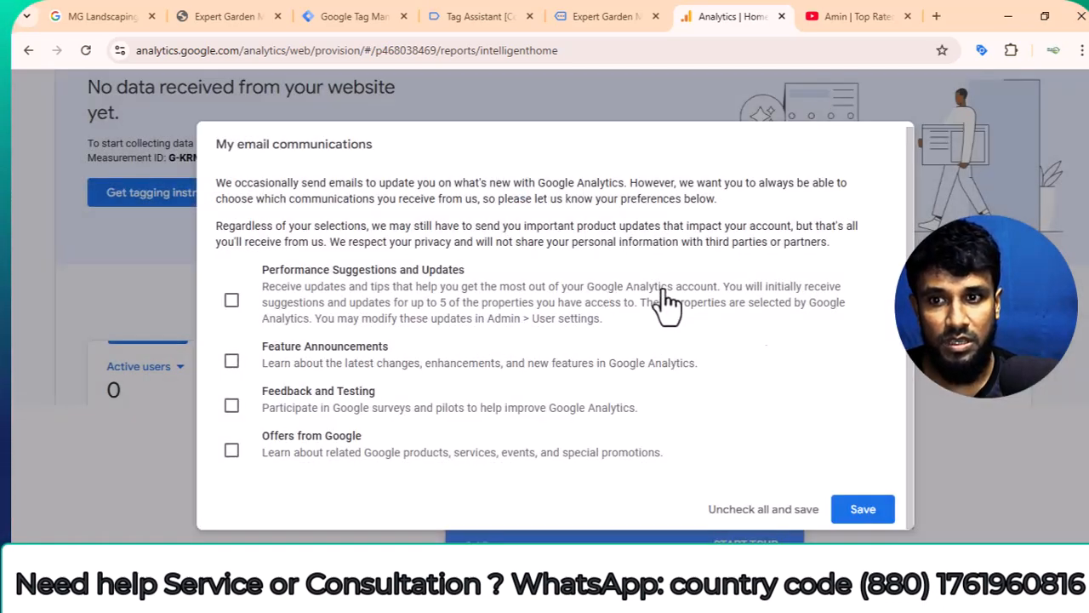
click(860, 509)
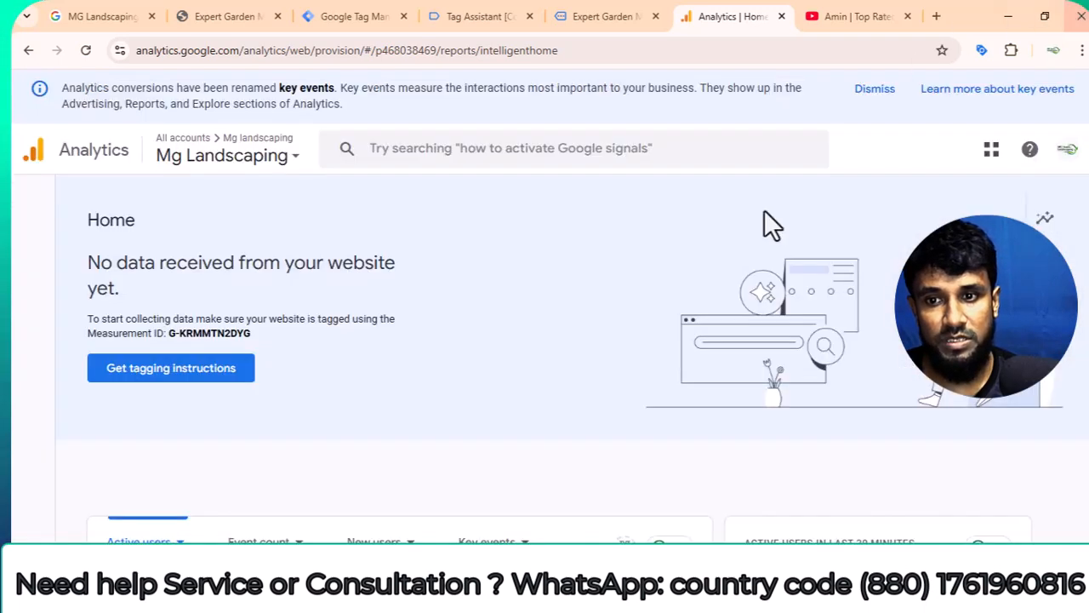
scroll(137, 354, up, 2)
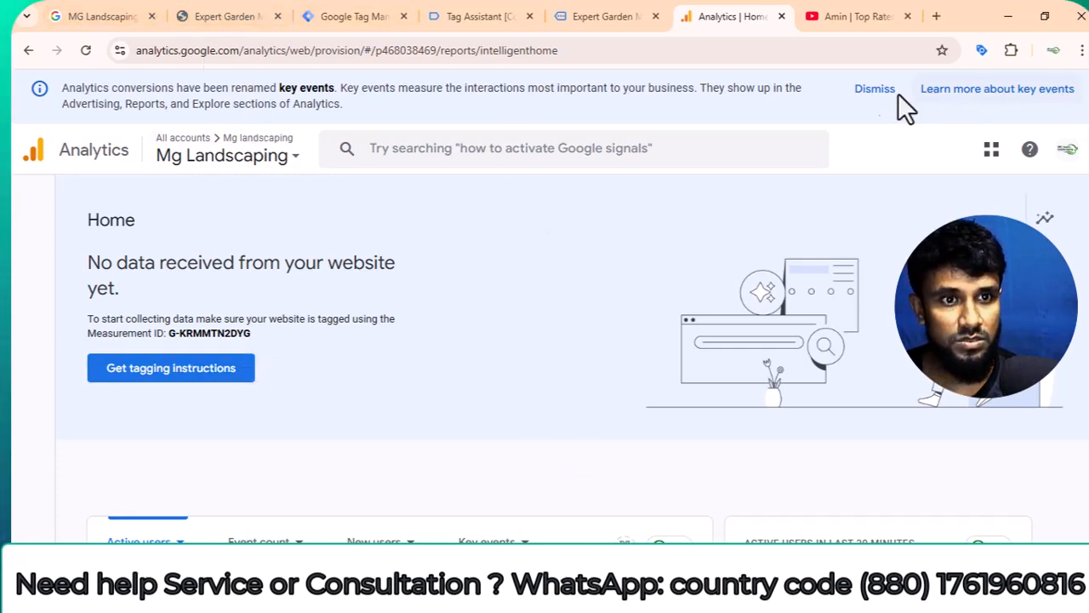
click(856, 107)
Switch to the MG Landscaping website and copy its address, mglandscaping.pro.
click(227, 17)
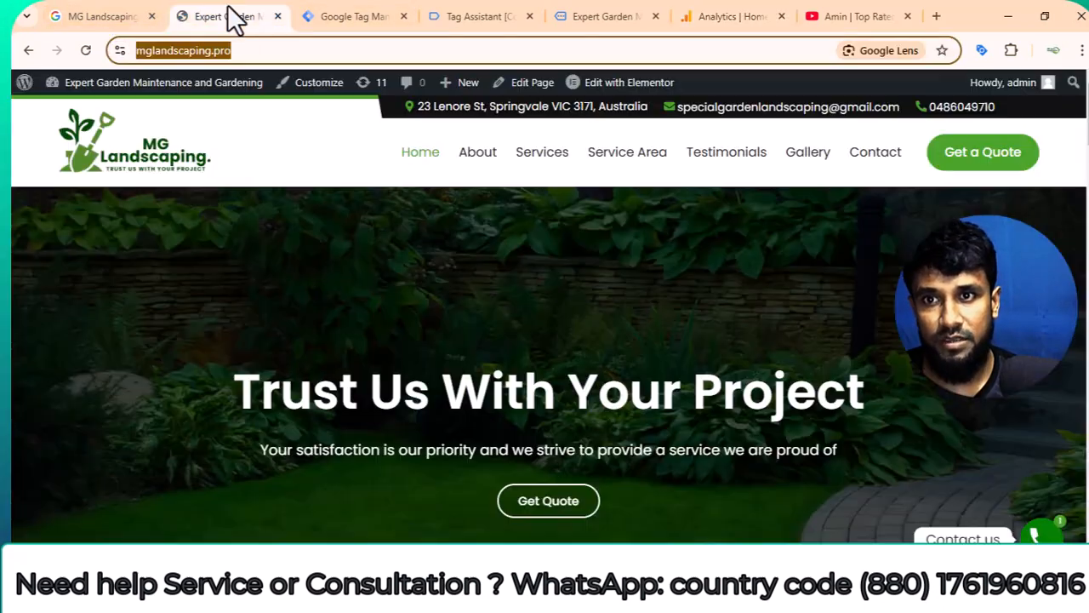
right_click(214, 56)
click(275, 205)
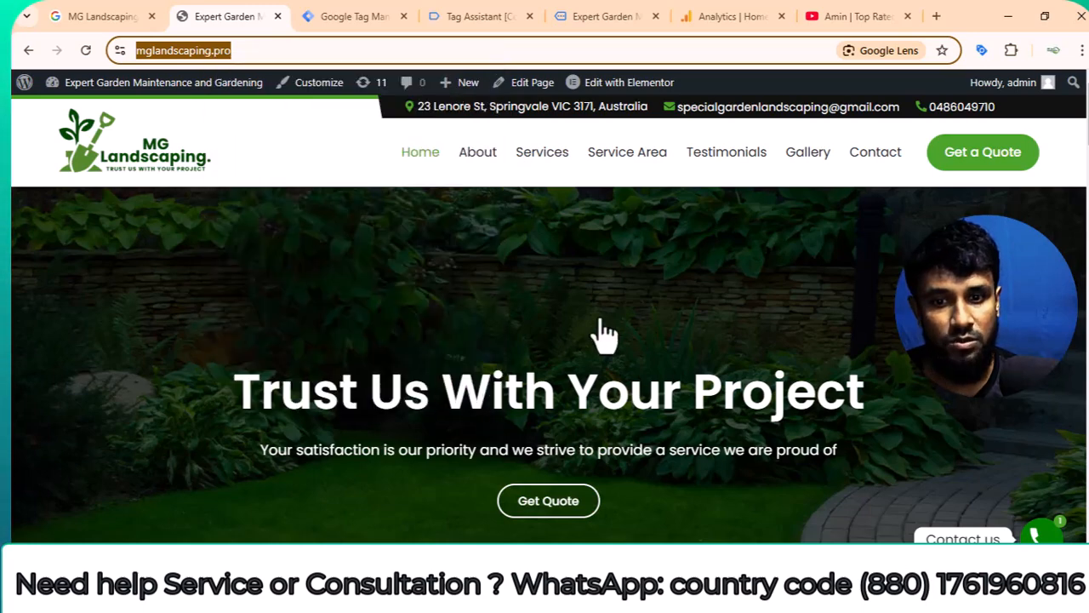
Open a browser window under another profile and load the copied mglandscaping.pro address there as a test visit.
click(1051, 53)
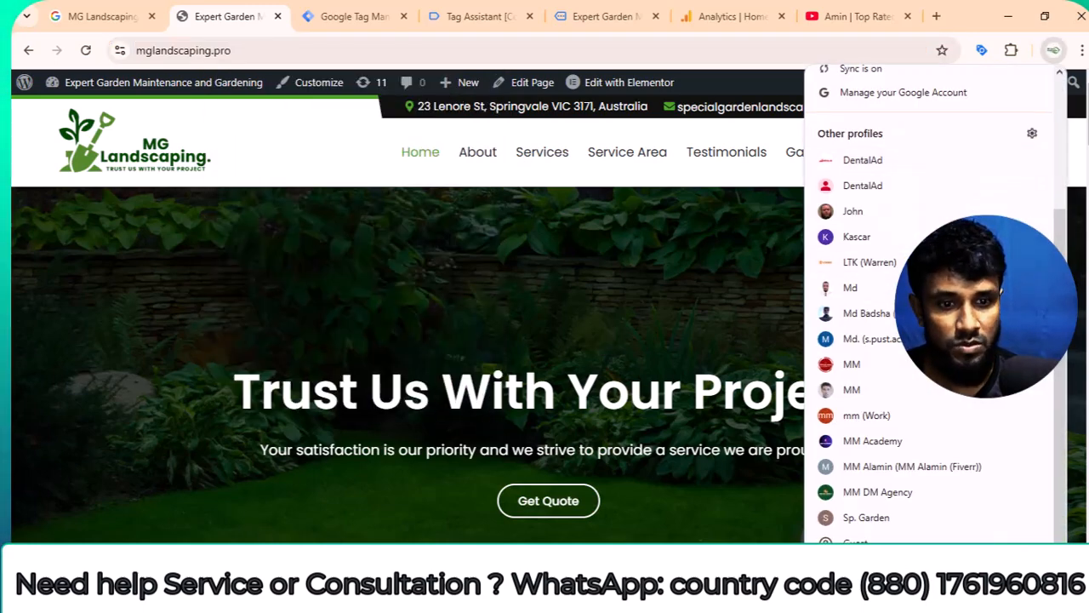
click(857, 545)
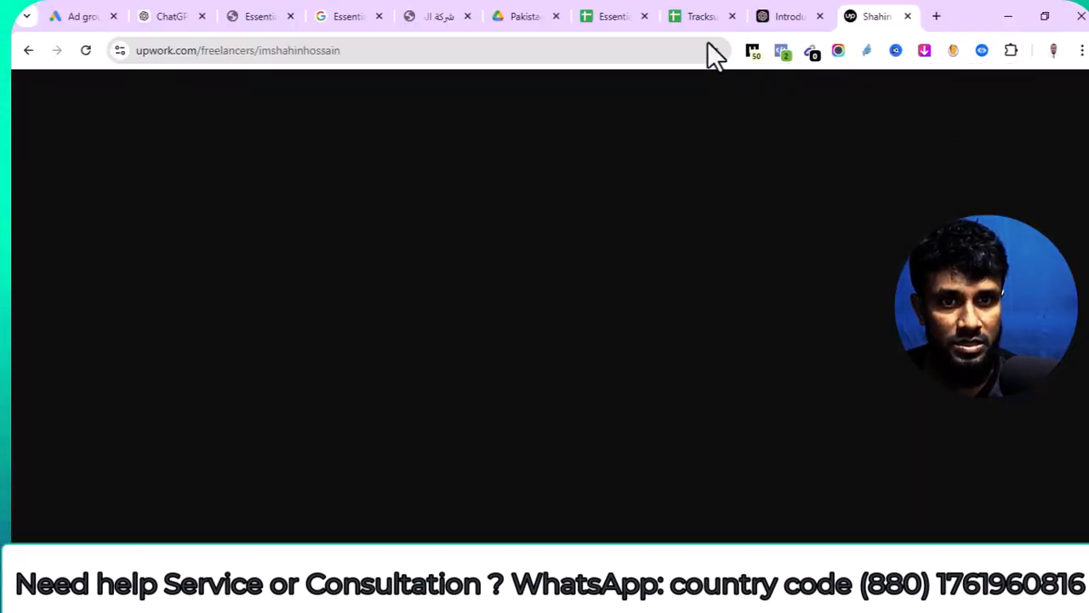
key(ctrl+t)
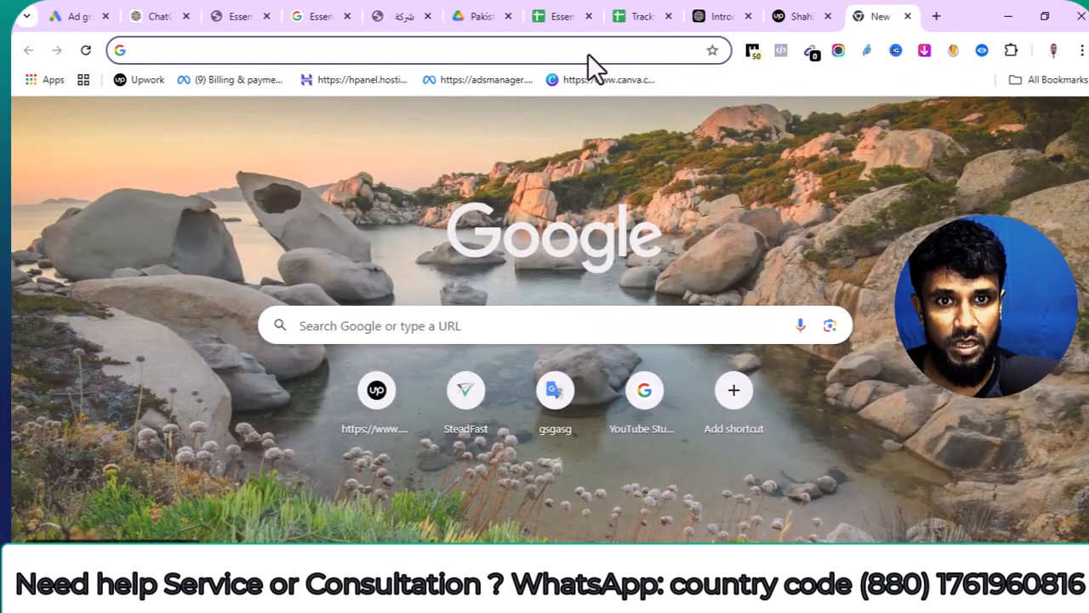
right_click(588, 54)
click(650, 199)
key(Return)
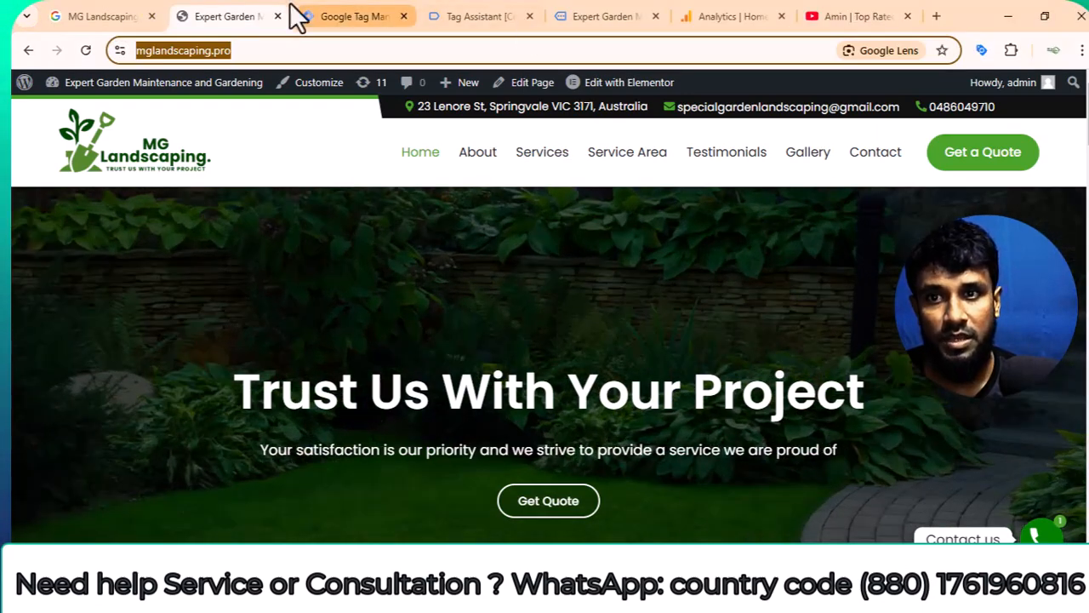
Return to Google Analytics, dismiss the key events announcement and the benchmarking tour, and check the Home page for active users.
click(719, 15)
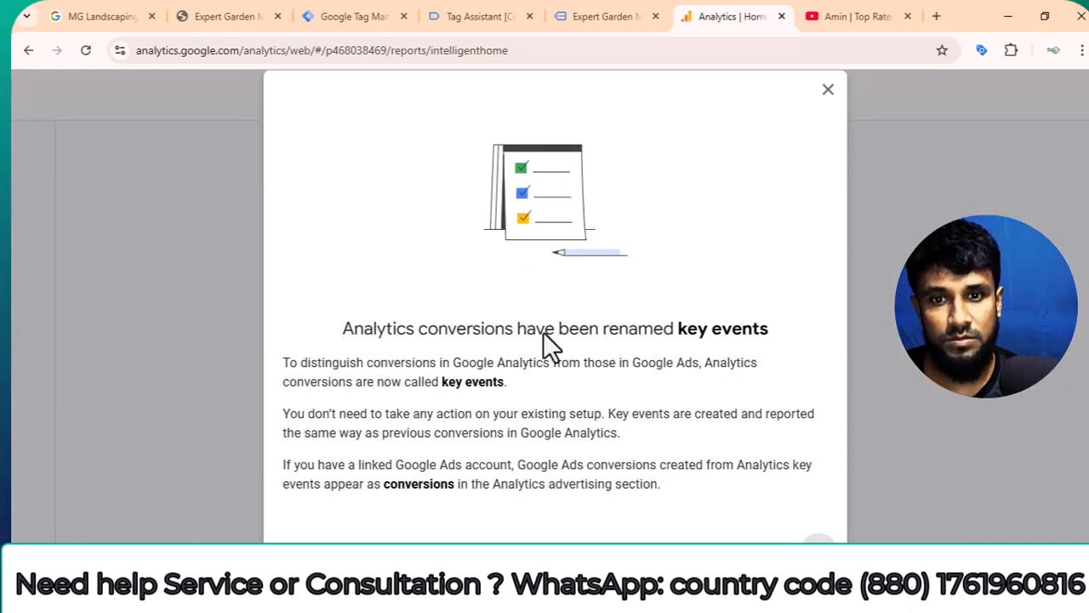
click(818, 554)
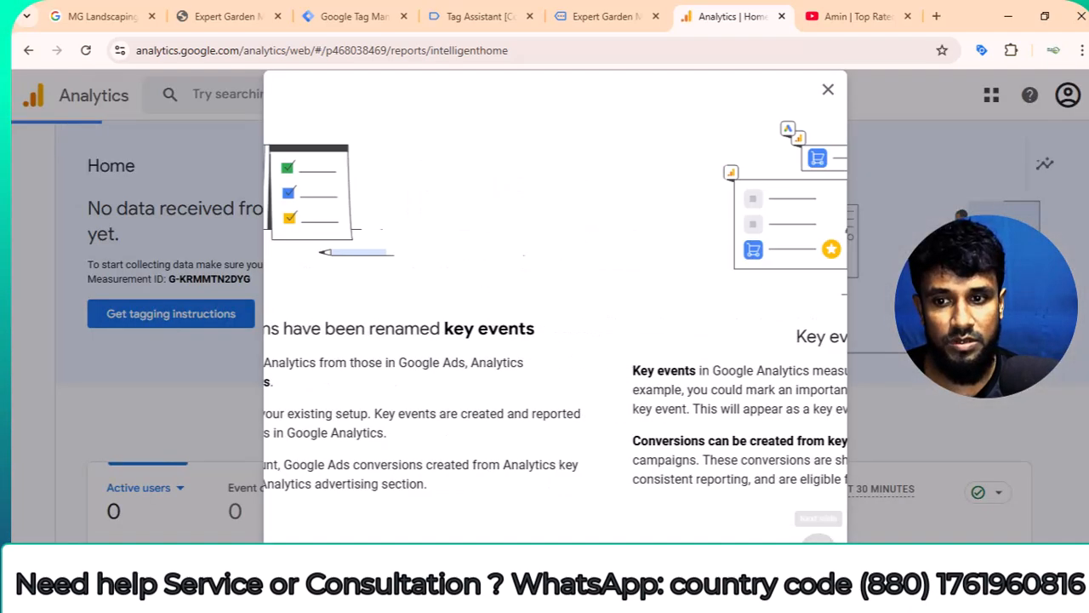
click(818, 554)
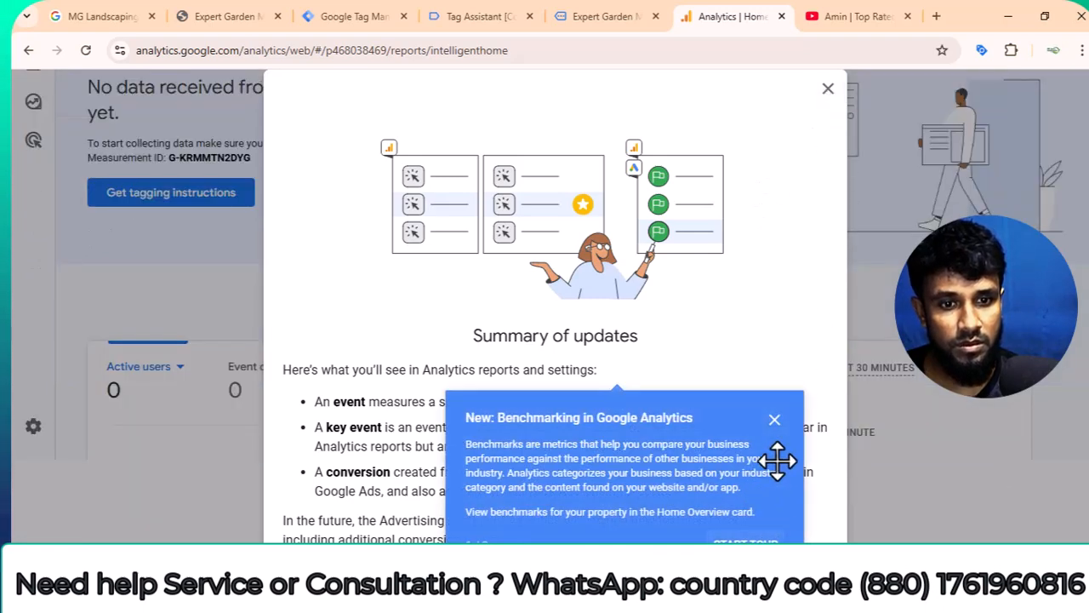
click(775, 420)
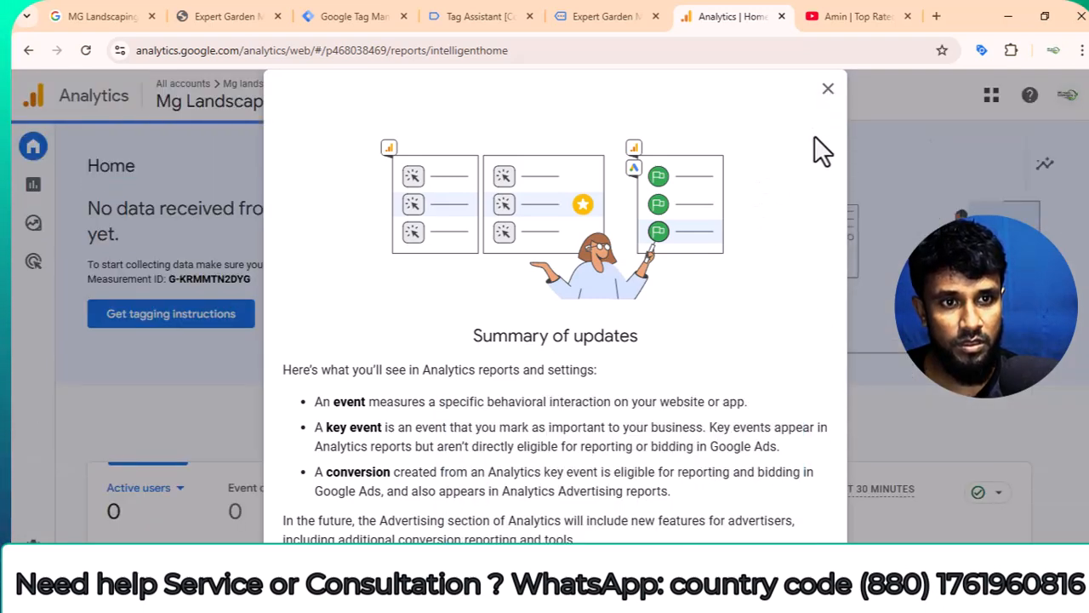
click(827, 89)
scroll(574, 298, down, 4)
scroll(574, 294, up, 3)
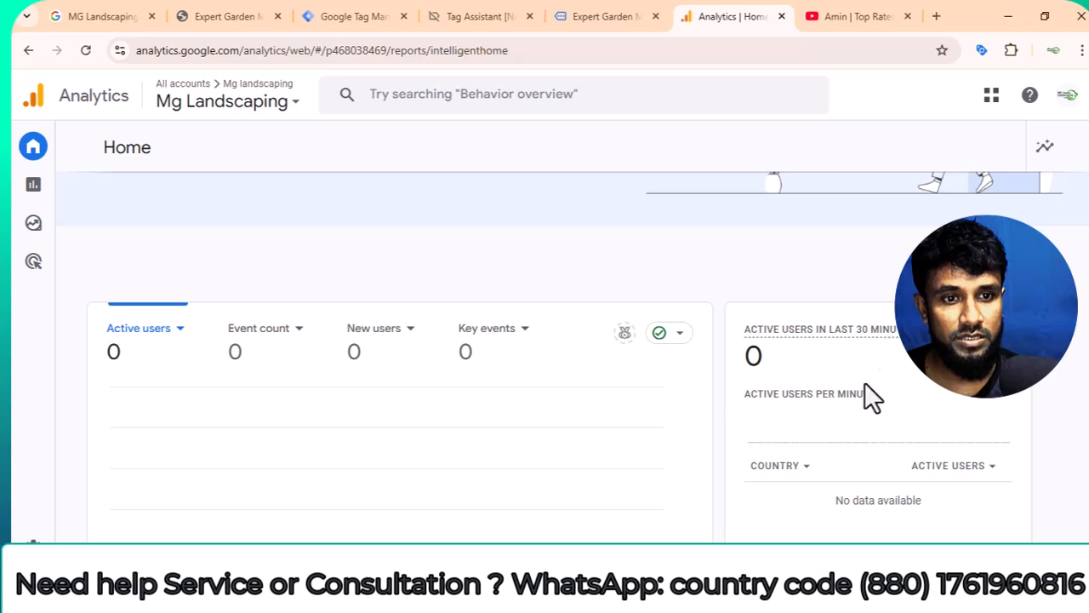
scroll(291, 401, up, 2)
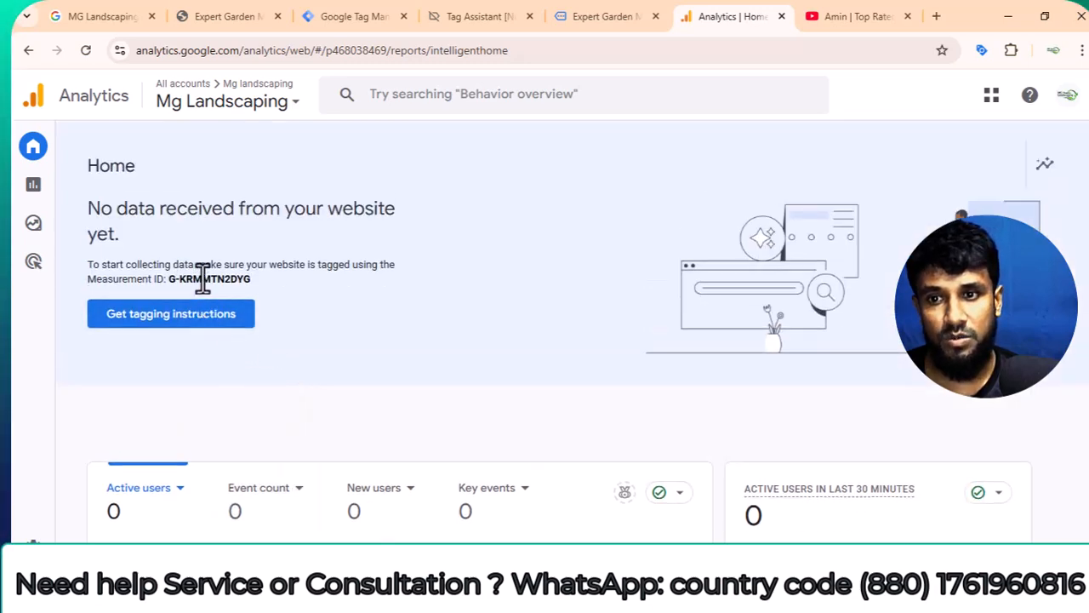